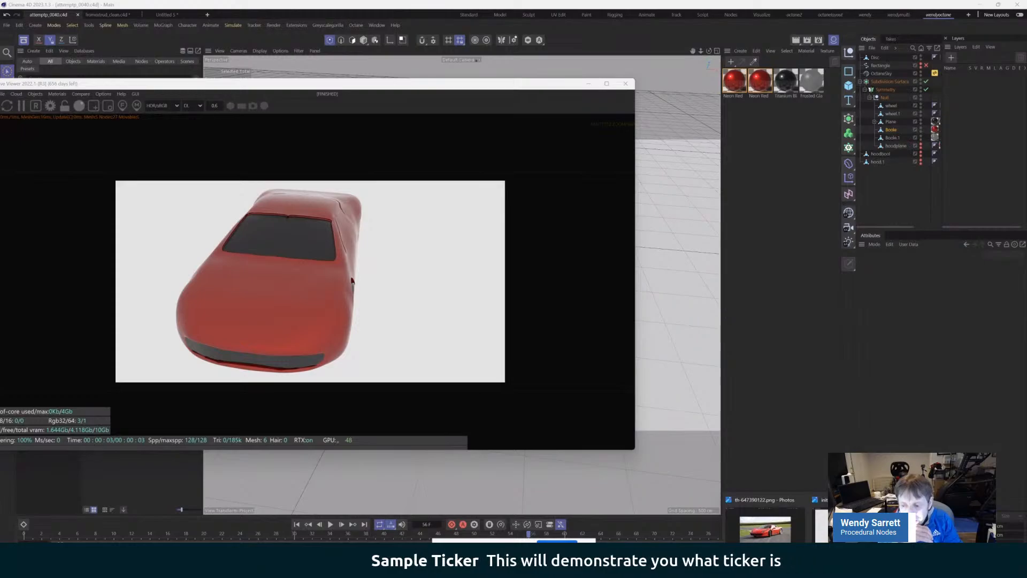
- View the initialview0056.png render, and switch to the fromextrud_clean.c4d document with the render window moved off the viewport
{"action": "left_click", "coordinate": [850, 525]}
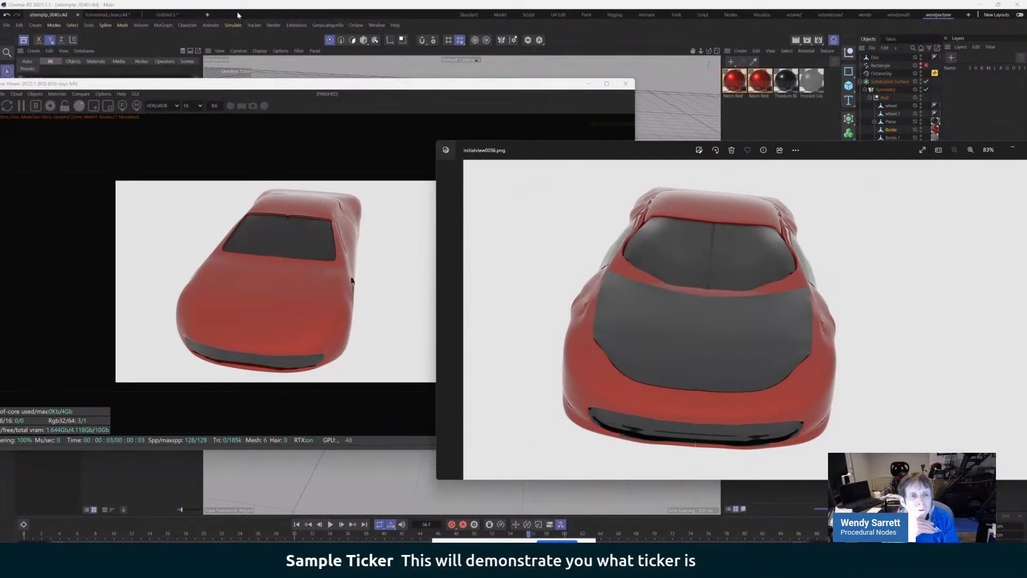
{"action": "left_click", "coordinate": [106, 15]}
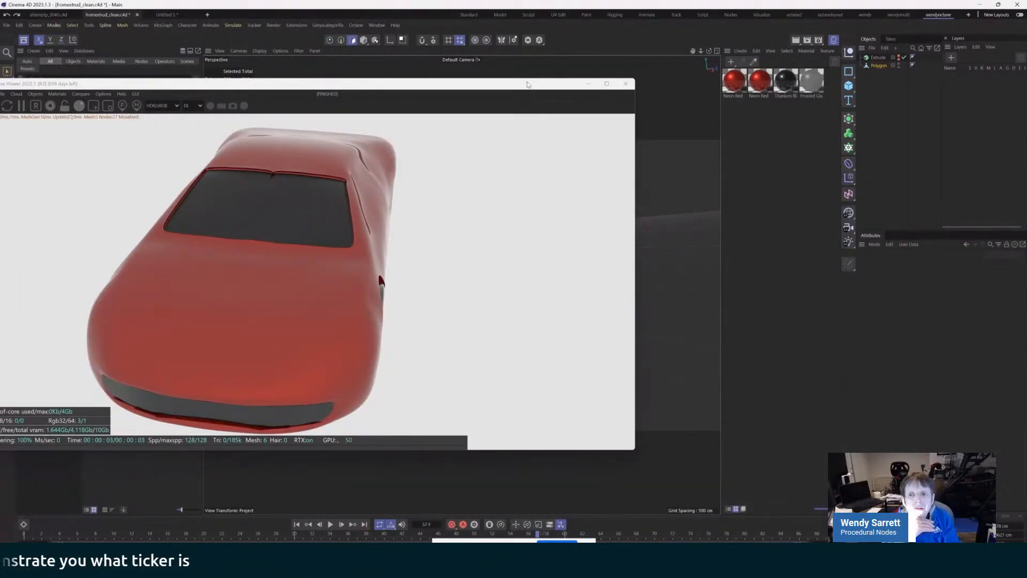
{"action": "left_click_drag", "start_coordinate": [527, 84], "coordinate": [0, 187]}
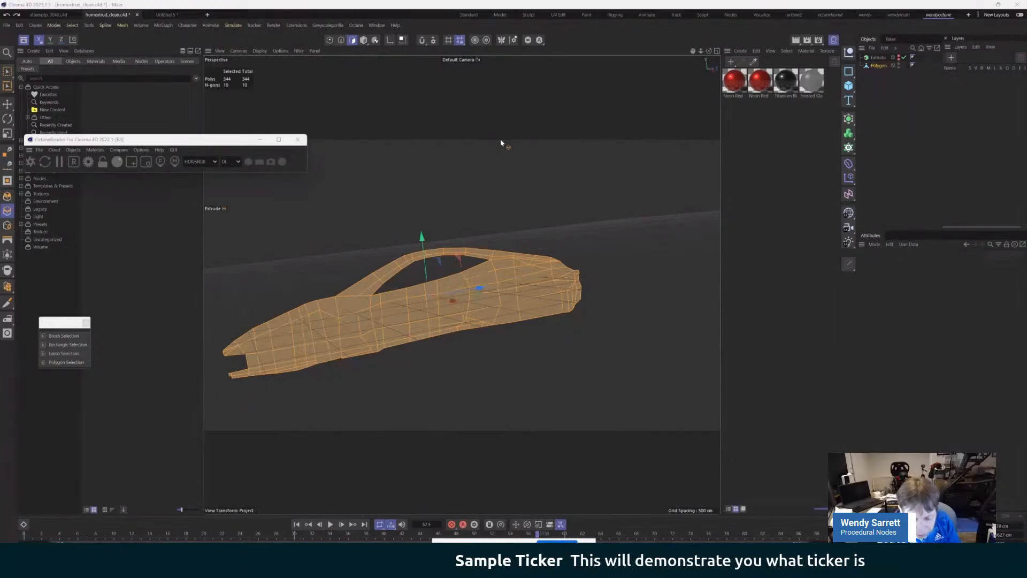
- Try extruding the flat car-side polygons freehand with an offset of about 606.67, and undo the extrusion
{"action": "left_click", "coordinate": [590, 183]}
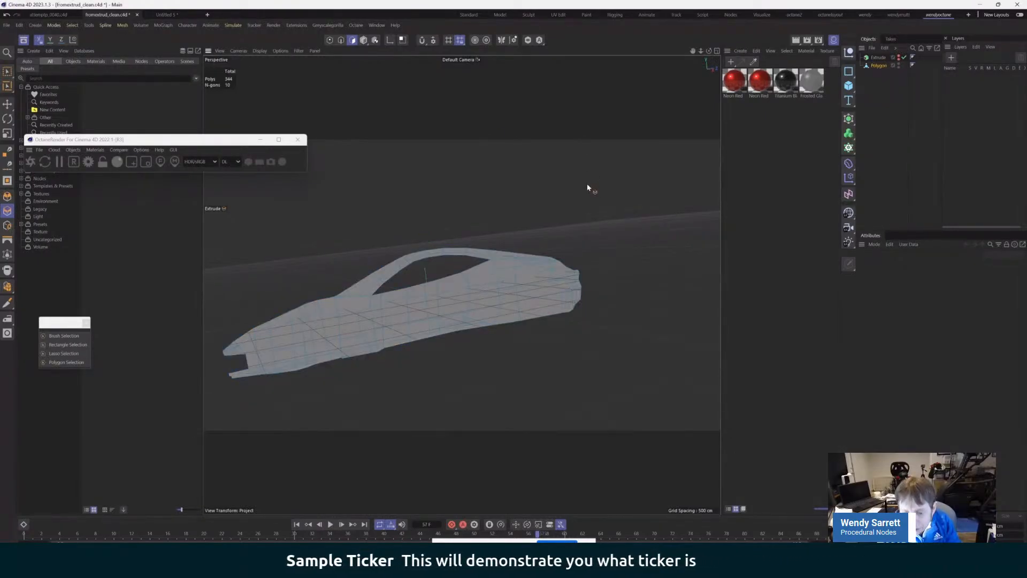
{"action": "right_click", "coordinate": [586, 184]}
{"action": "left_click", "coordinate": [587, 189]}
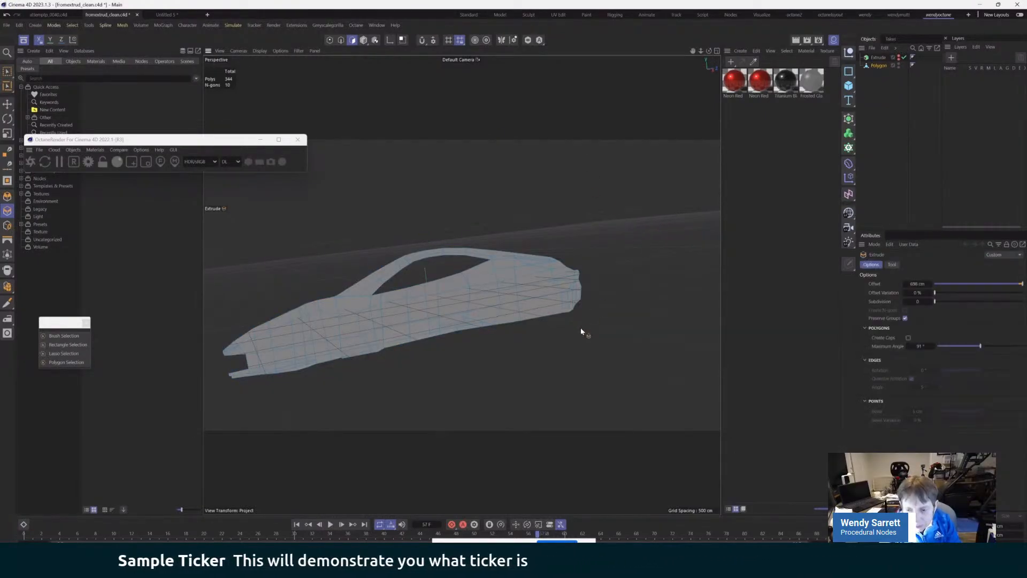
{"action": "left_click_drag", "start_coordinate": [515, 284], "coordinate": [751, 312]}
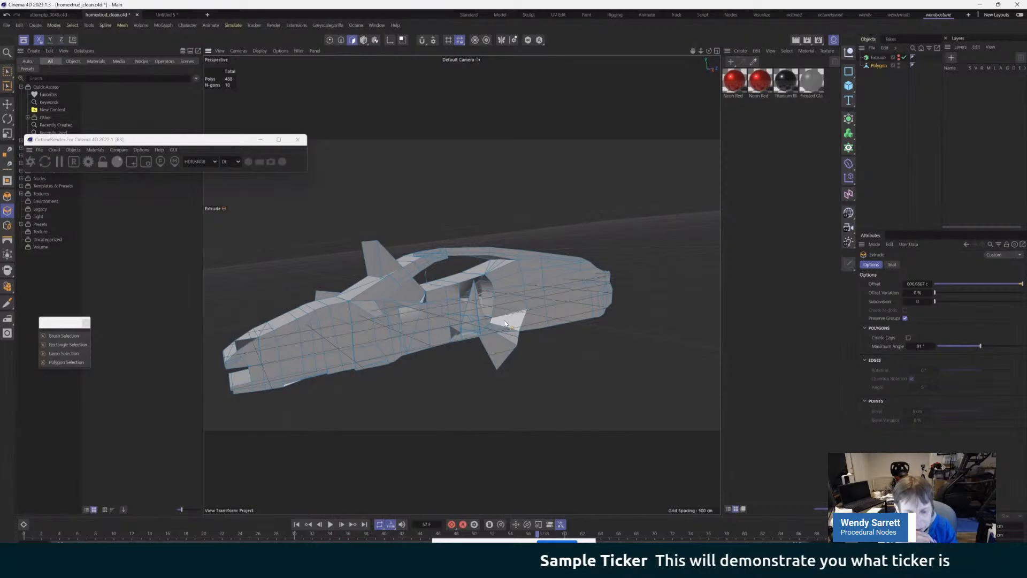
{"action": "key", "text": "ctrl+z"}
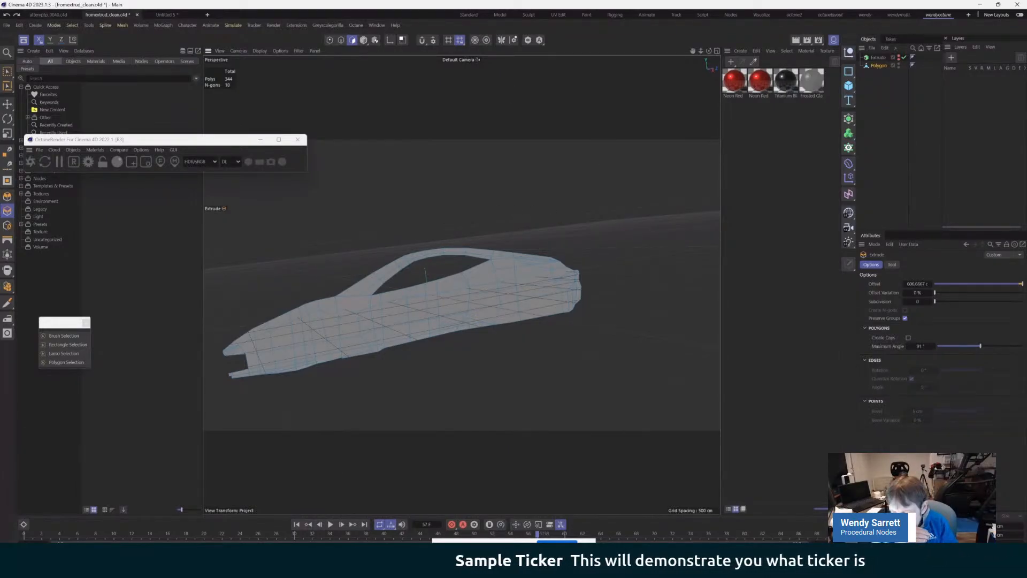
- Review the initialview0056.png render again, and switch back to the attemptp_0040.c4d document with the render window moved off the viewport
{"action": "mouse_move", "coordinate": [818, 530]}
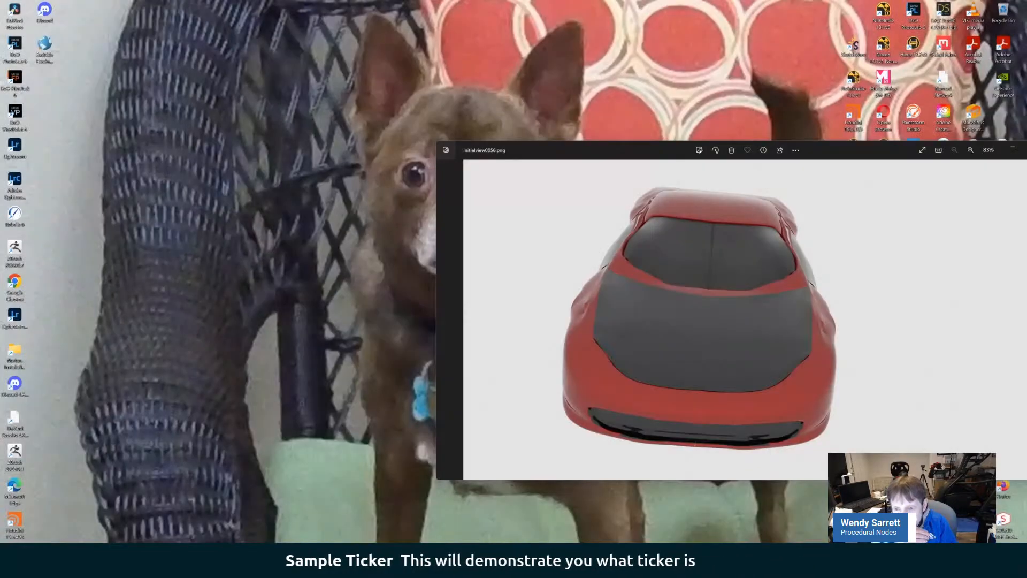
{"action": "left_click", "coordinate": [819, 527]}
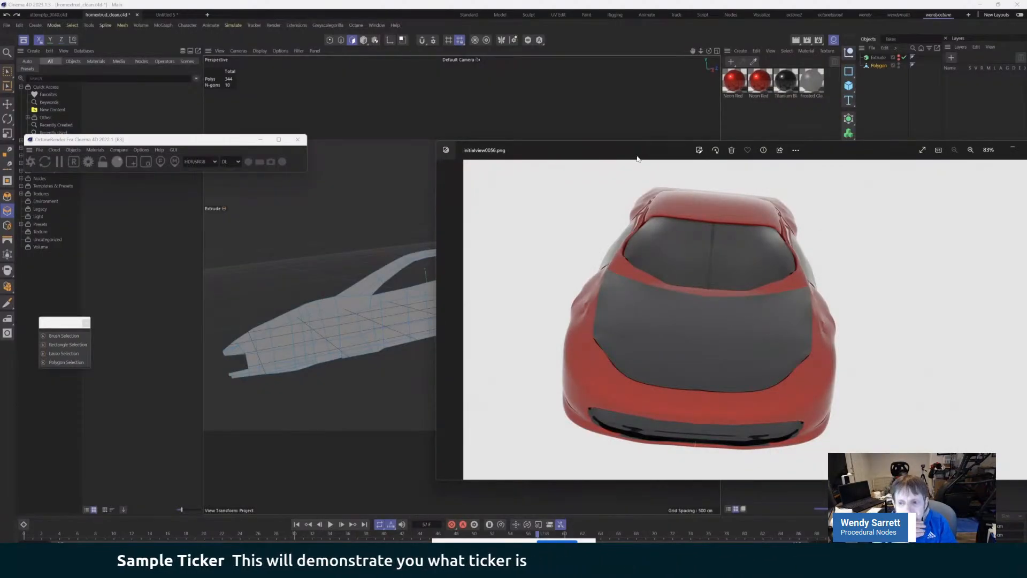
{"action": "left_click_drag", "start_coordinate": [639, 152], "coordinate": [514, 158]}
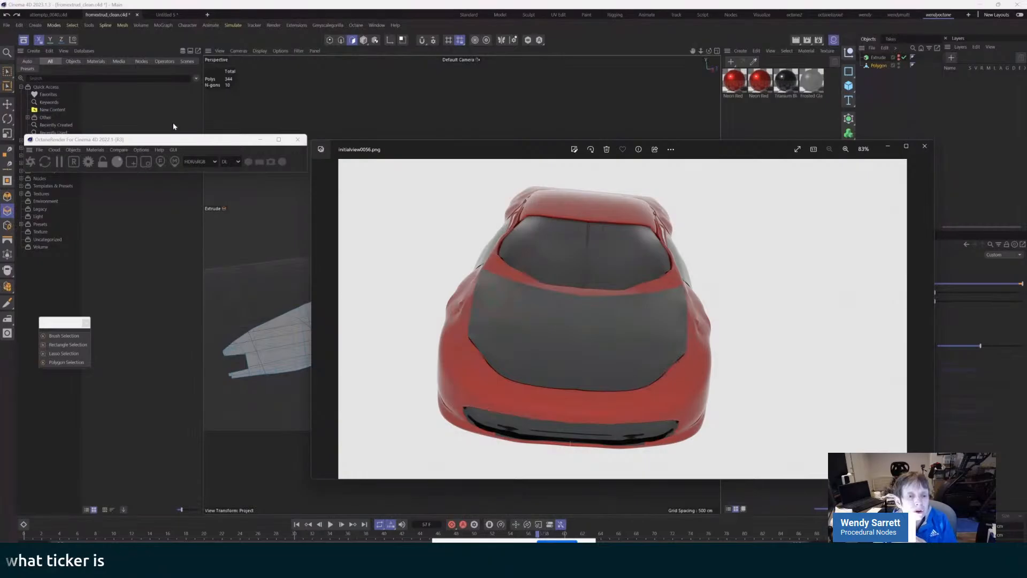
{"action": "left_click", "coordinate": [54, 15]}
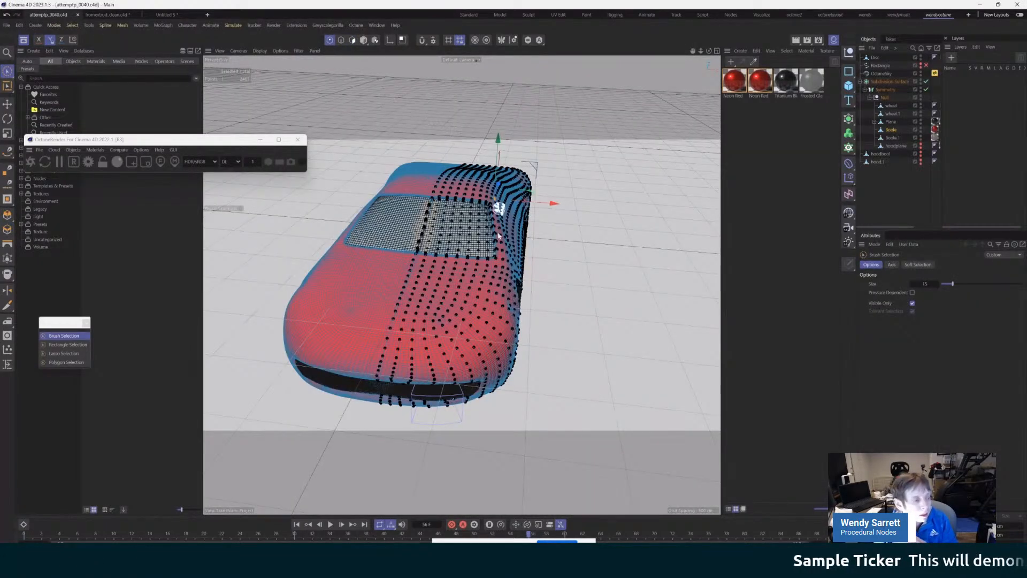
{"action": "left_click_drag", "start_coordinate": [0, 154], "coordinate": [550, 131]}
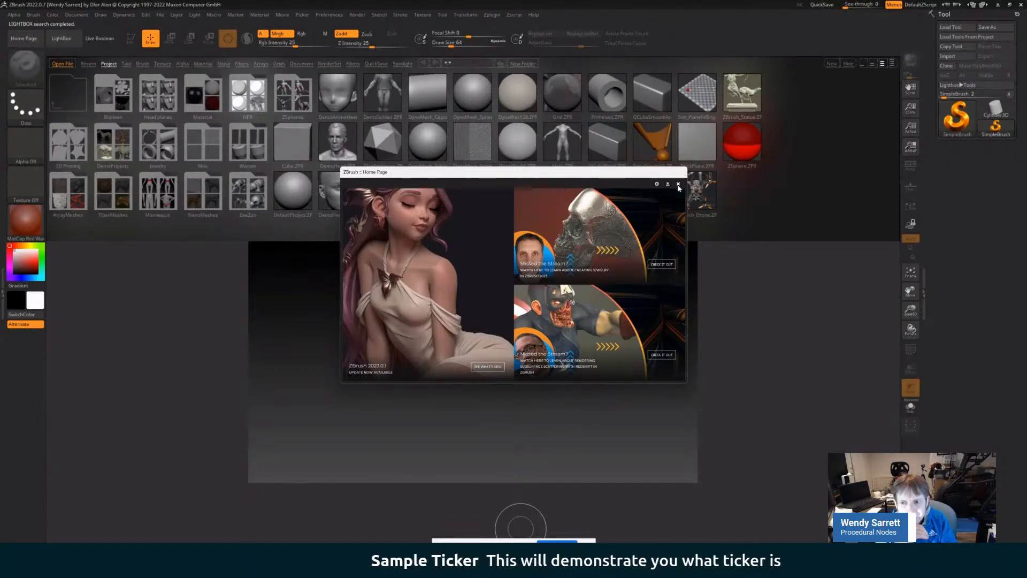
- Switch to ZBrush, and close the Home Page window and the LightBox browser to free the canvas
{"action": "left_click", "coordinate": [683, 172]}
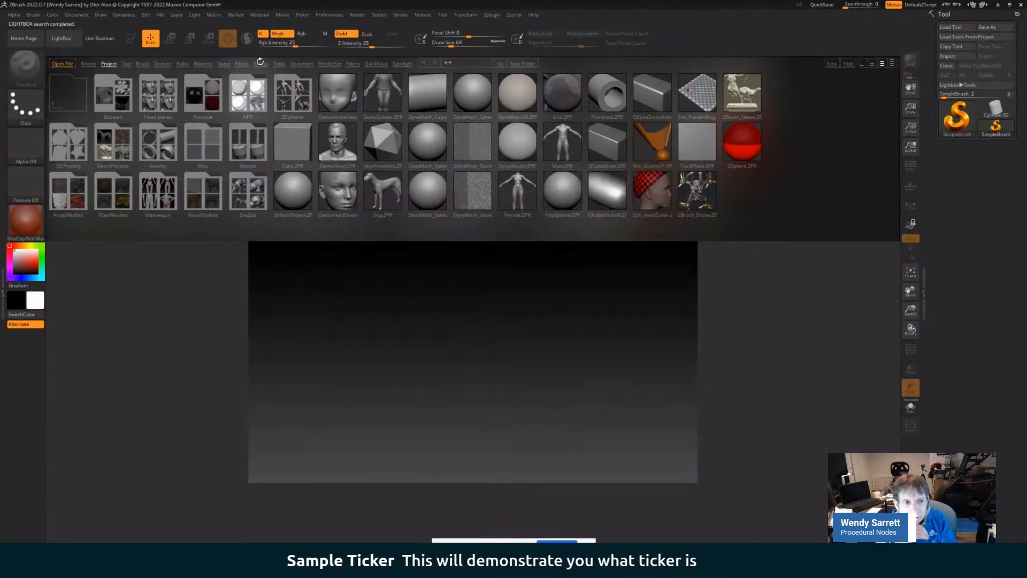
{"action": "left_click", "coordinate": [104, 39]}
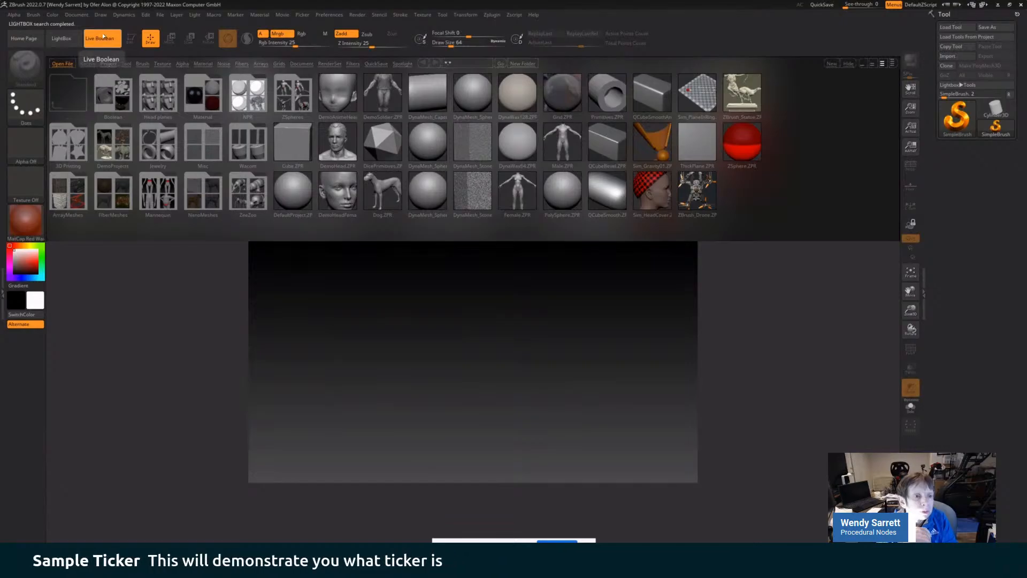
{"action": "left_click", "coordinate": [103, 45]}
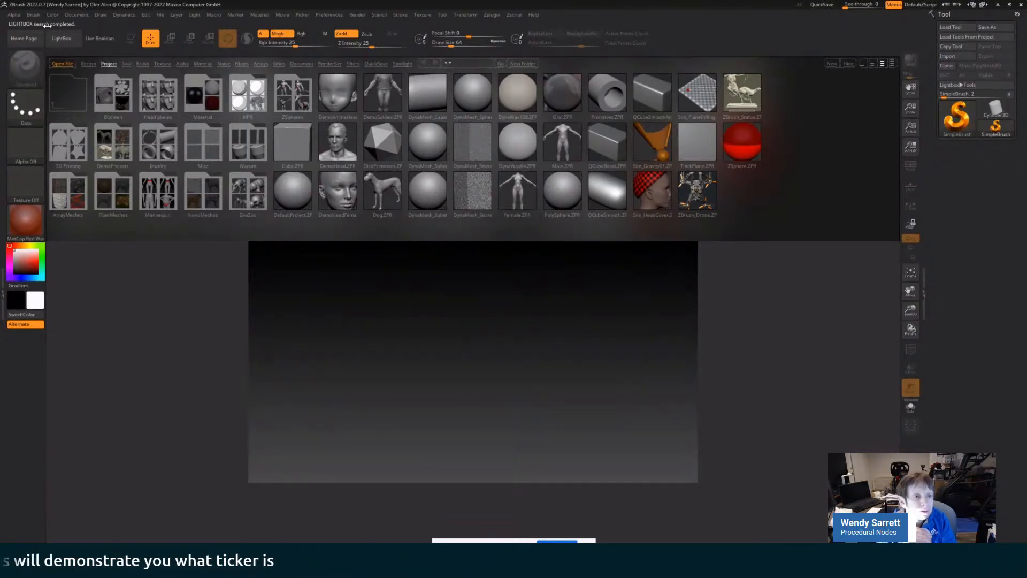
{"action": "left_click", "coordinate": [59, 46]}
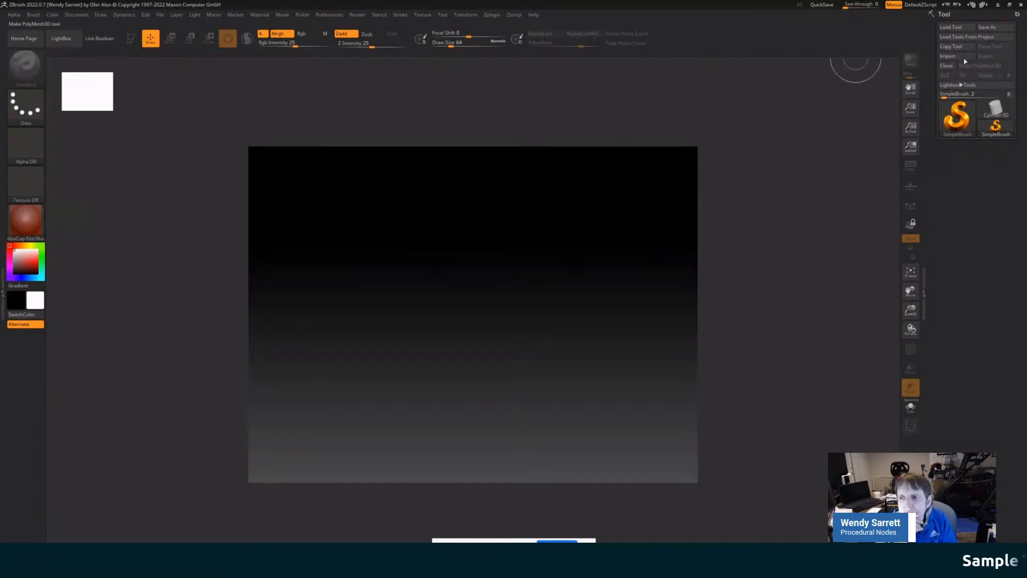
- Create a new document and load the tools from the project file ZBrushProject.zpr
{"action": "left_click", "coordinate": [70, 18]}
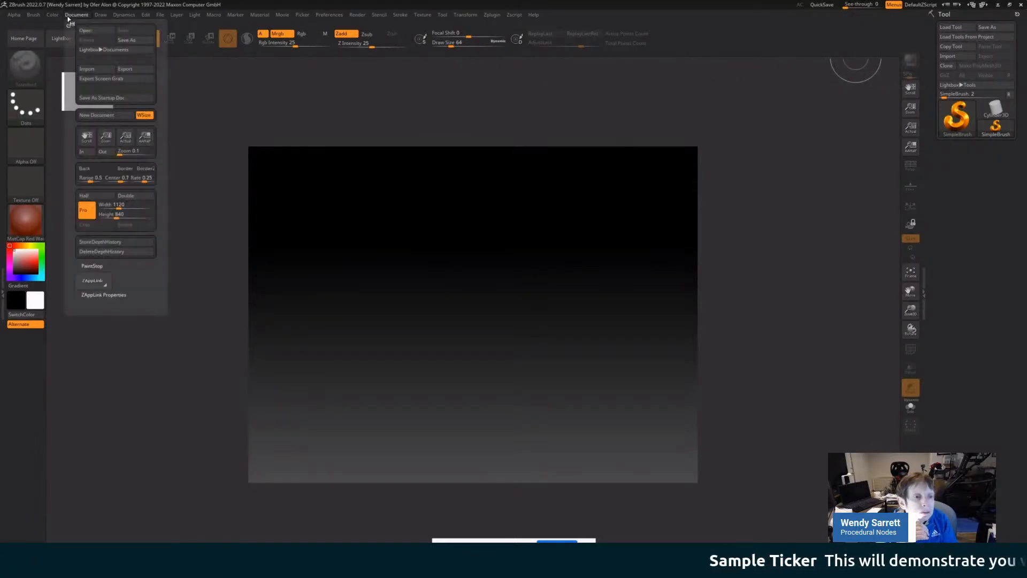
{"action": "left_click", "coordinate": [108, 115]}
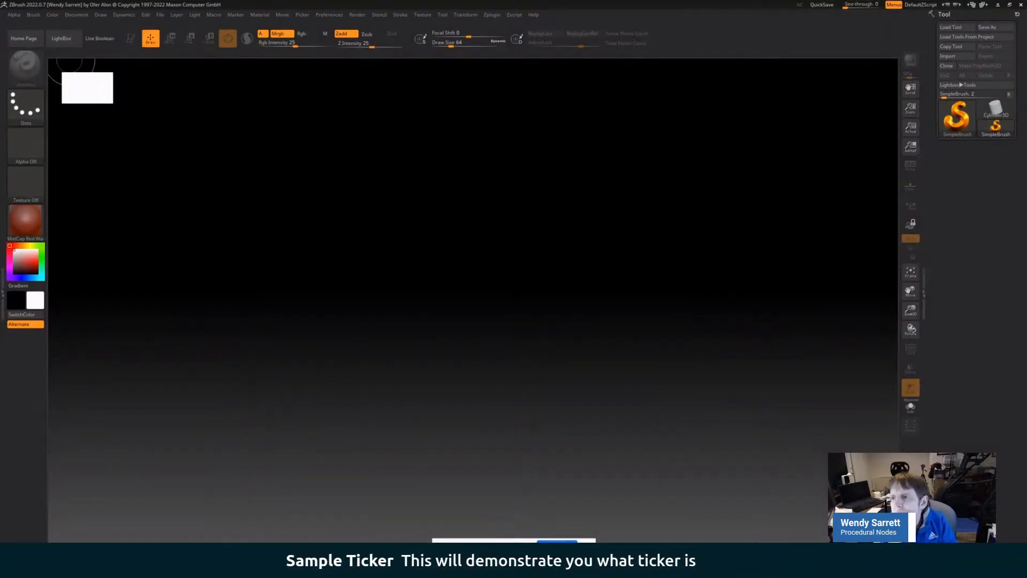
{"action": "left_click", "coordinate": [962, 37]}
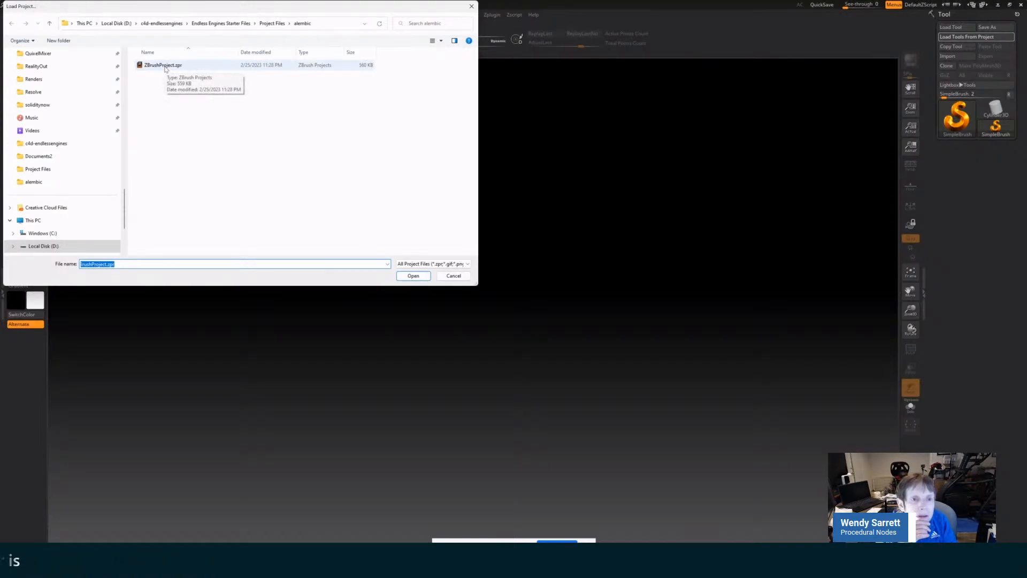
{"action": "double_click", "coordinate": [164, 65]}
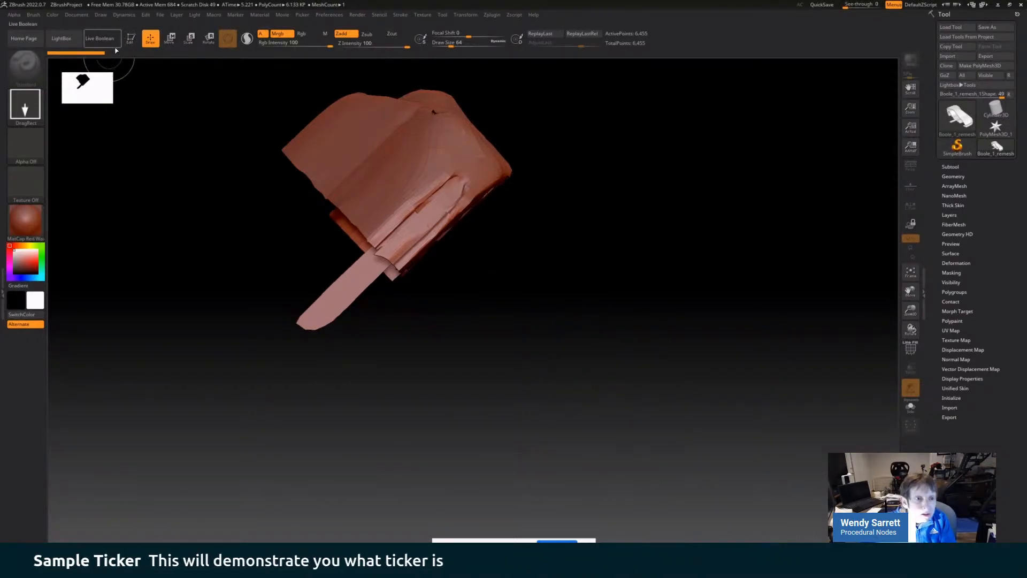
- Put the car body into Edit mode and flatten the surface above the rear wheel arch with the Flatten brush
{"action": "left_click", "coordinate": [131, 40]}
{"action": "mouse_move", "coordinate": [247, 156]}
{"action": "left_mouse_down"}
{"action": "mouse_move", "coordinate": [271, 117]}
{"action": "mouse_move", "coordinate": [292, 110]}
{"action": "mouse_move", "coordinate": [320, 125]}
{"action": "mouse_move", "coordinate": [365, 113]}
{"action": "mouse_move", "coordinate": [384, 133]}
{"action": "left_mouse_up"}
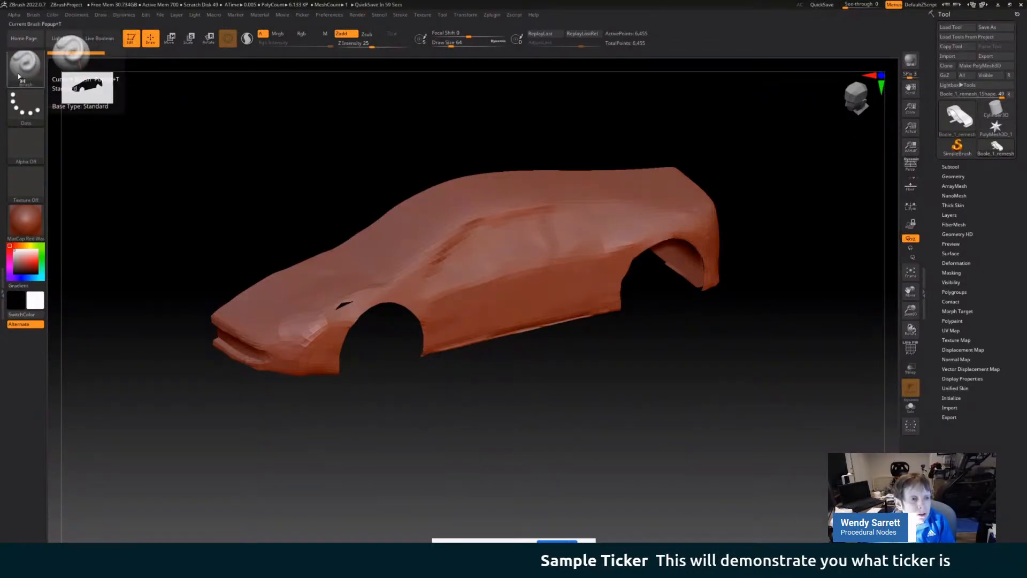
{"action": "left_click", "coordinate": [21, 67]}
{"action": "left_click", "coordinate": [252, 97]}
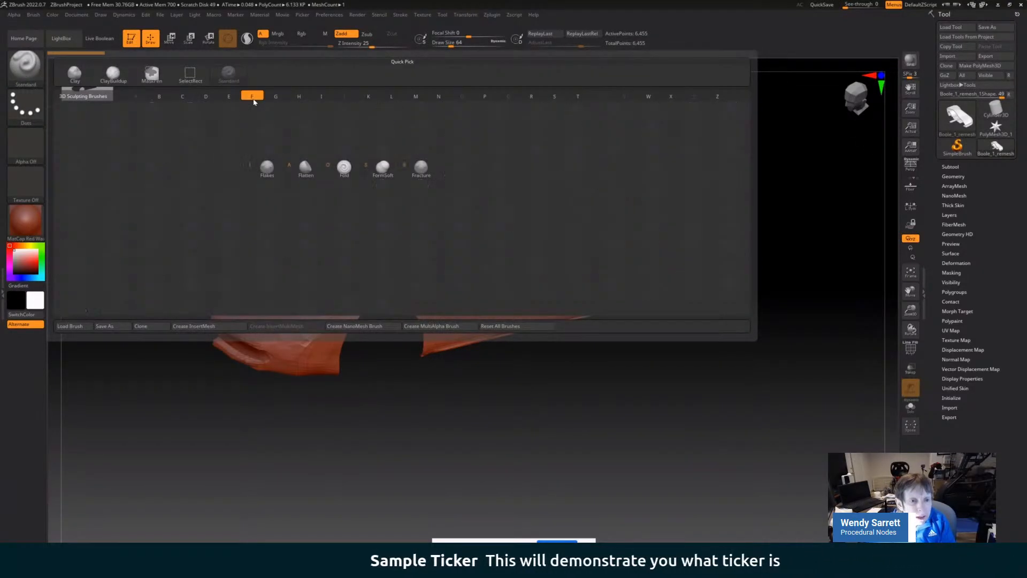
{"action": "left_click", "coordinate": [306, 169]}
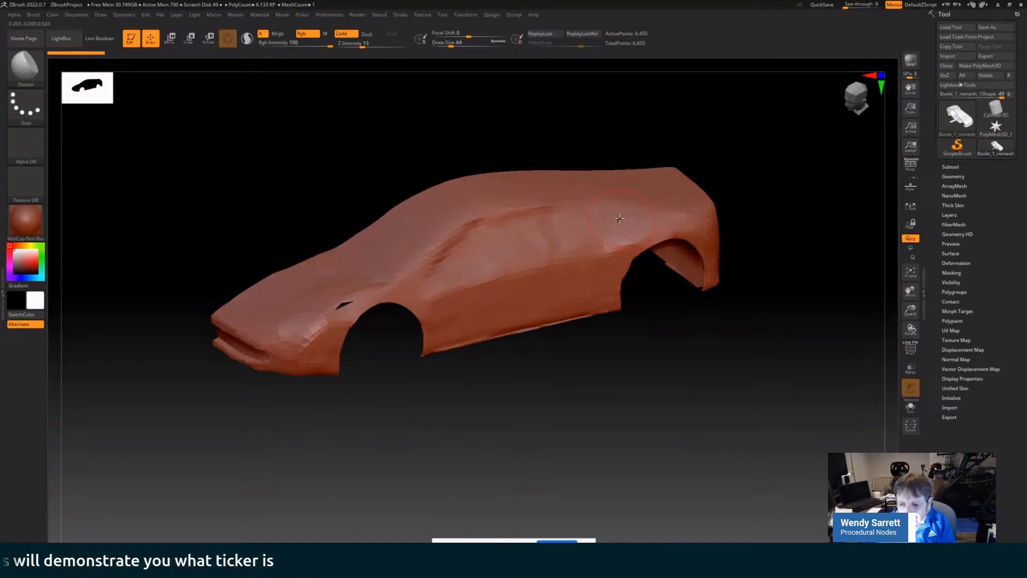
{"action": "right_click_drag", "start_coordinate": [619, 218], "coordinate": [620, 276]}
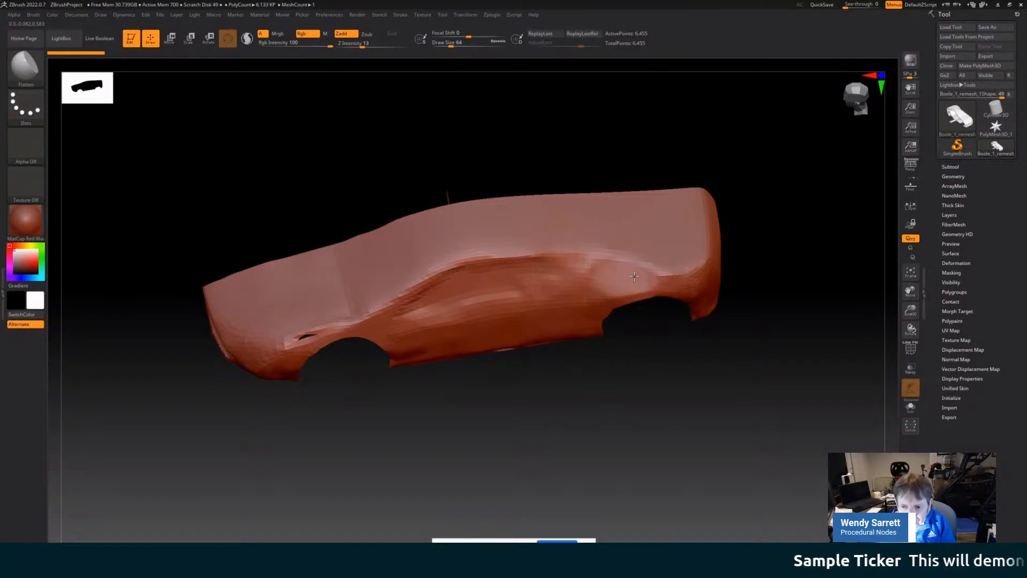
{"action": "left_click_drag", "start_coordinate": [626, 280], "coordinate": [649, 282]}
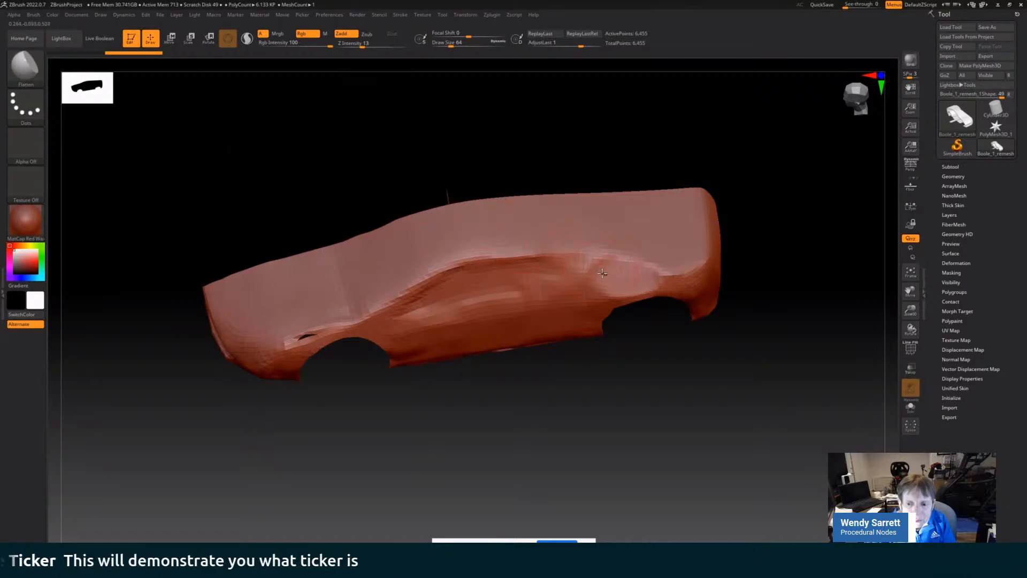
- Smooth the flattened patch above the rear wheel arch and the lower door area of the car body
{"action": "key", "text": "shift"}
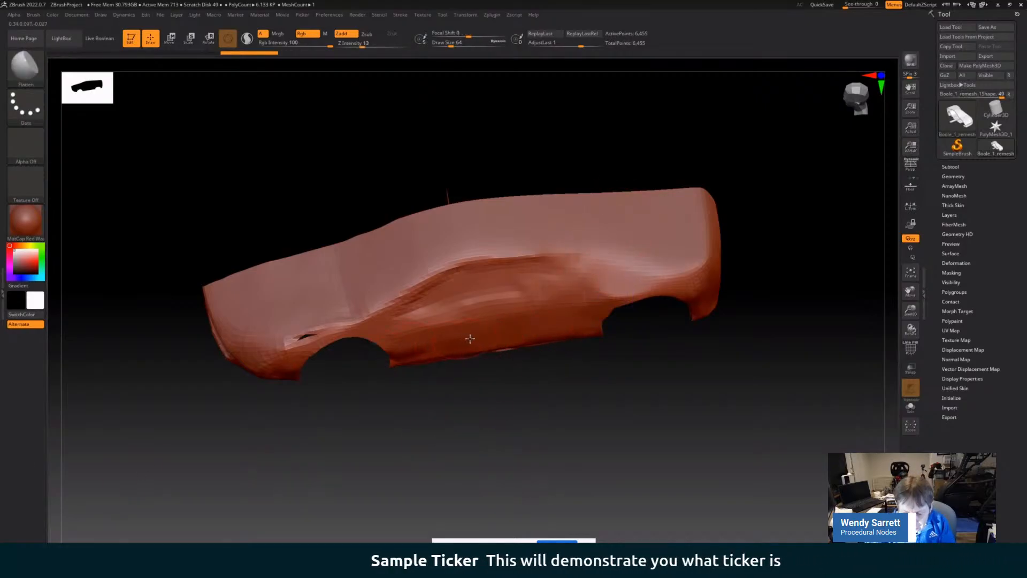
{"action": "key", "text": "shift"}
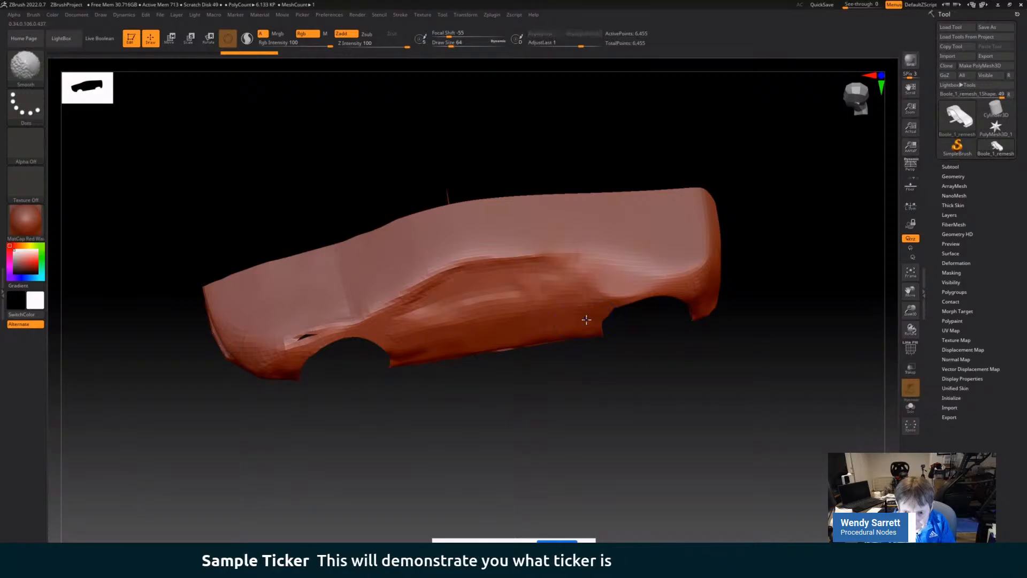
{"action": "left_click_drag", "start_coordinate": [586, 320], "coordinate": [596, 322], "text": "shift"}
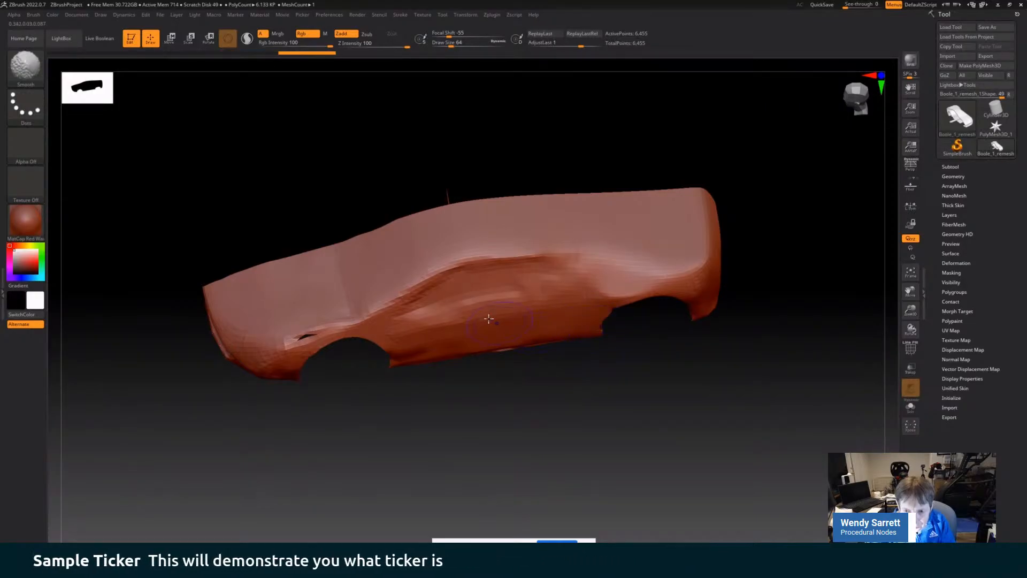
{"action": "left_click_drag", "start_coordinate": [509, 325], "coordinate": [501, 333], "text": "shift"}
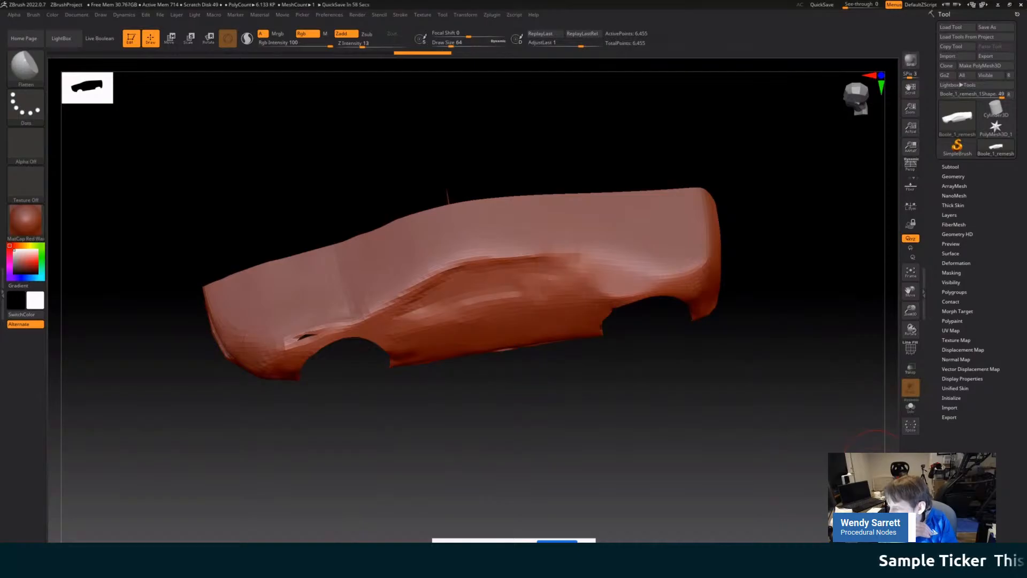
- Switch back to Cinema 4D and move the Octane Live Viewer window off the car model's viewport
{"action": "key", "text": "alt+Tab"}
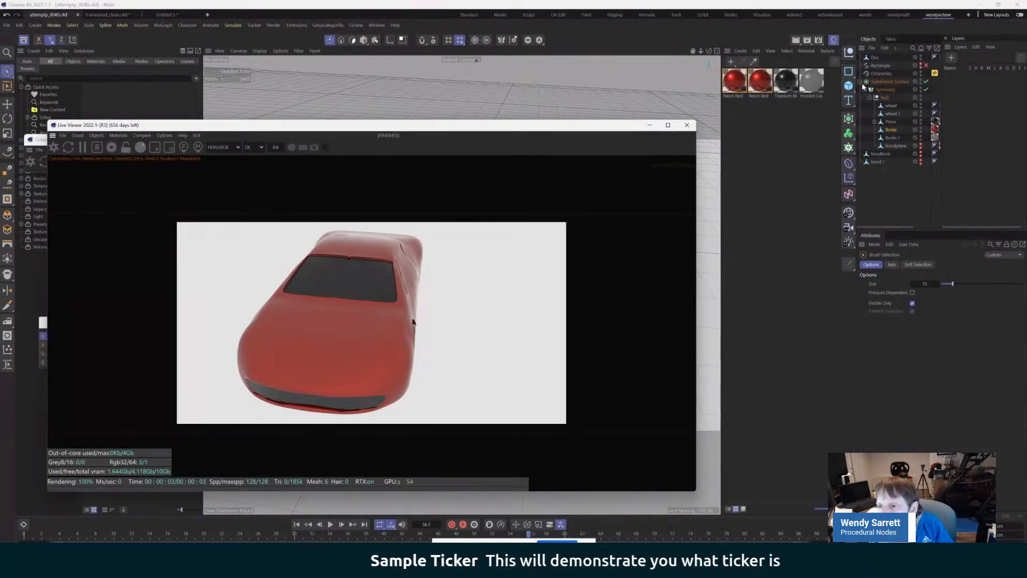
{"action": "left_click", "coordinate": [339, 84]}
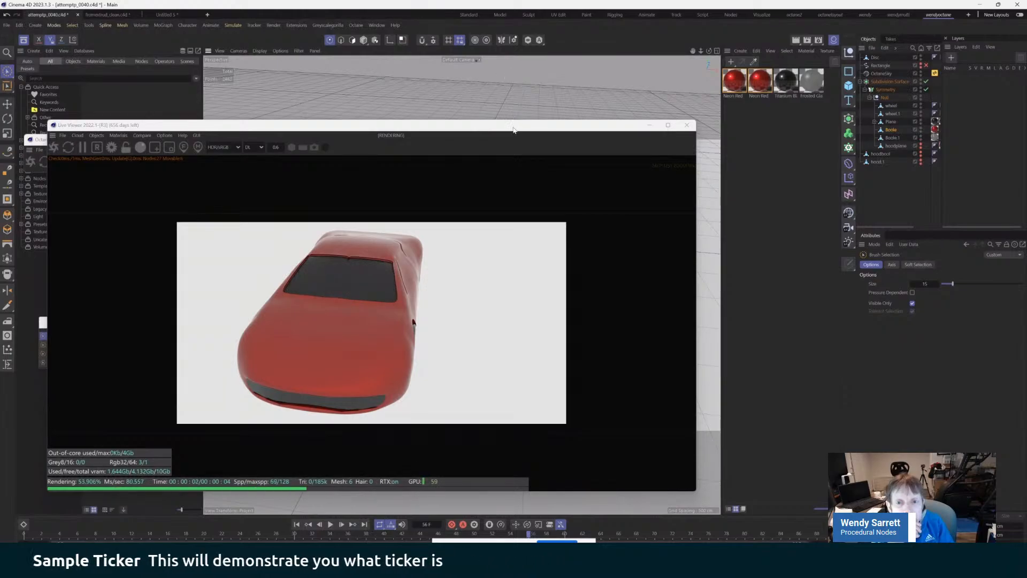
{"action": "left_click_drag", "start_coordinate": [513, 130], "coordinate": [0, 142]}
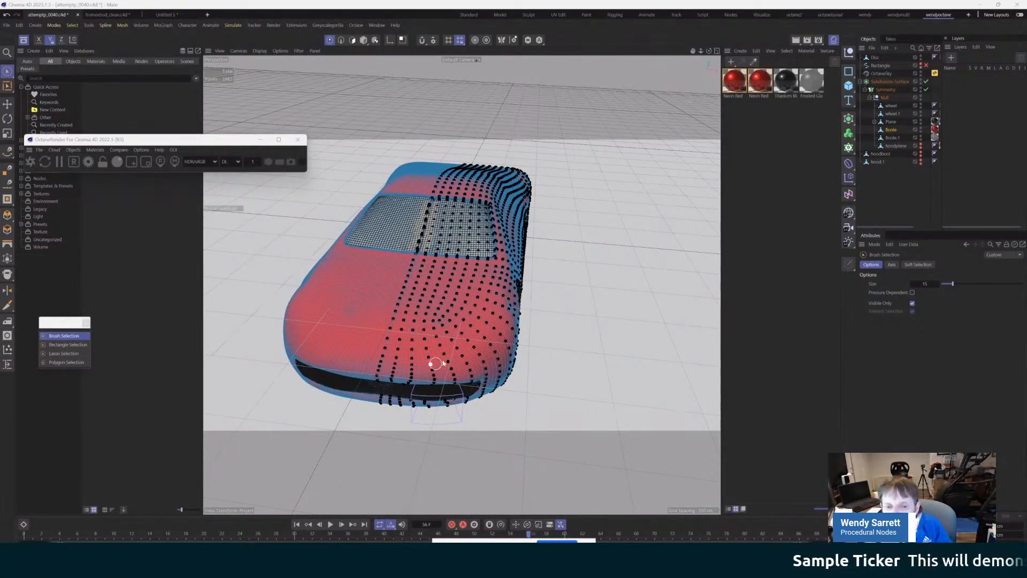
- Disable the Subdivision Surface on the car and add a Remesh generator to the scene
{"action": "left_click", "coordinate": [926, 81]}
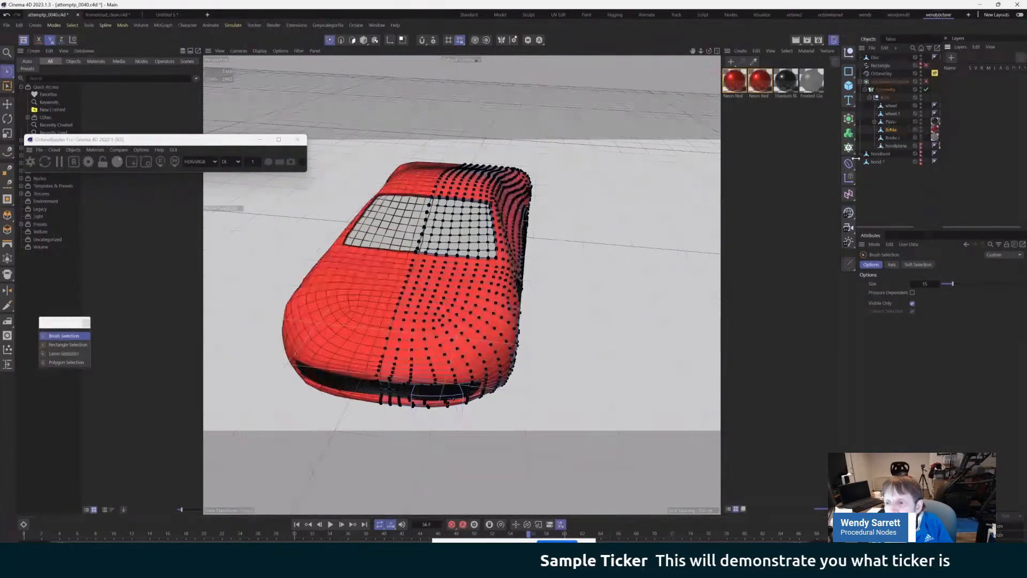
{"action": "left_click", "coordinate": [849, 131]}
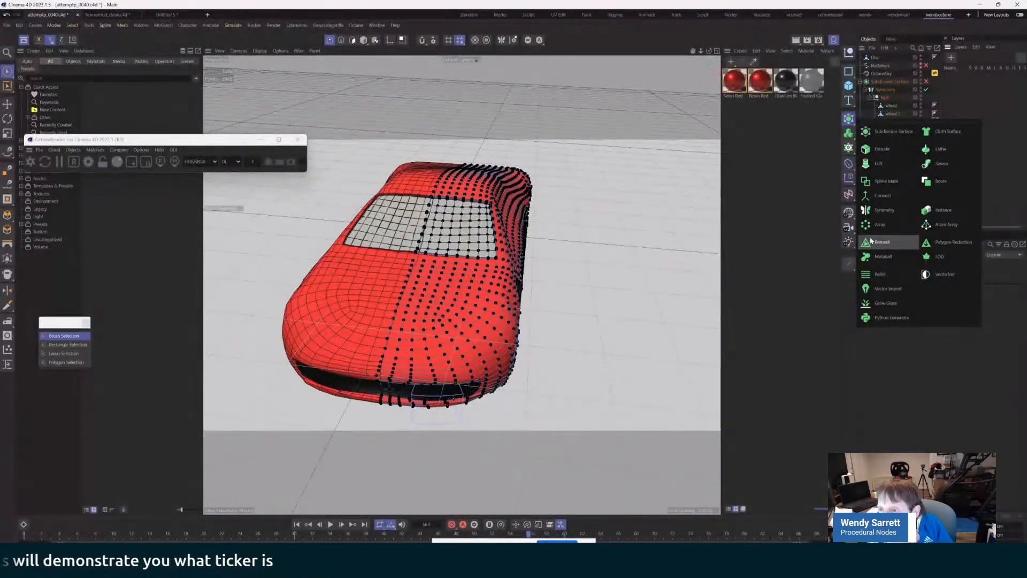
{"action": "left_click", "coordinate": [880, 242]}
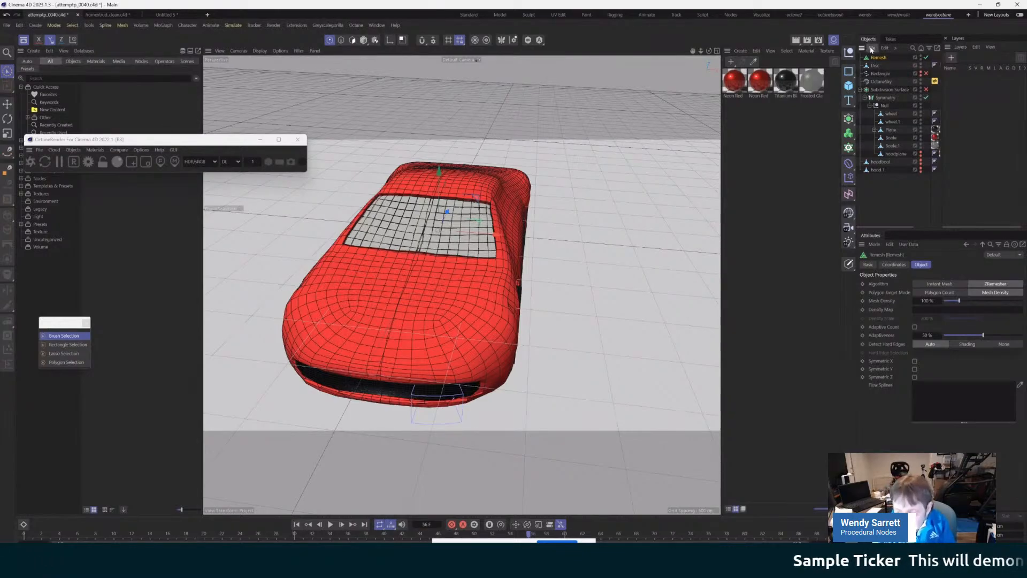
- Delete the Remesh generator from the scene and switch to ZBrush
{"action": "key", "text": "Delete"}
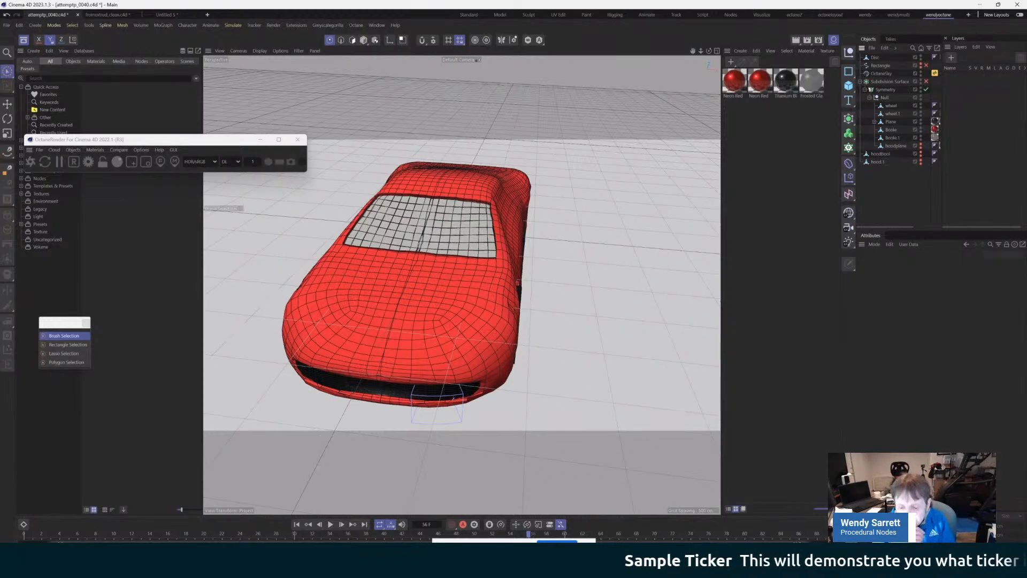
{"action": "key", "text": "alt+Tab"}
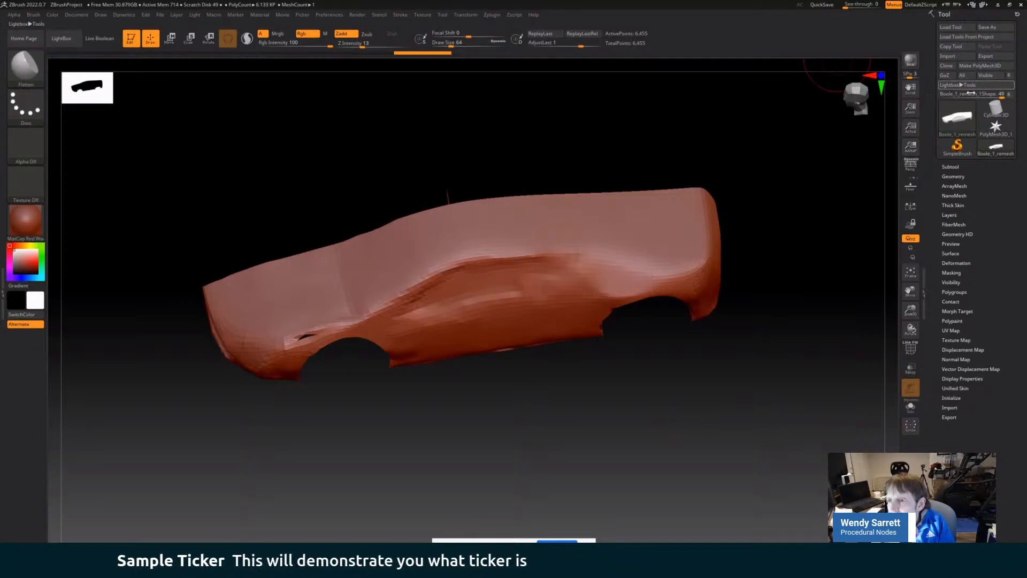
- Try to remesh the car body with ZRemesher at a Target Polygons Count of 1.55514
{"action": "left_click", "coordinate": [951, 176]}
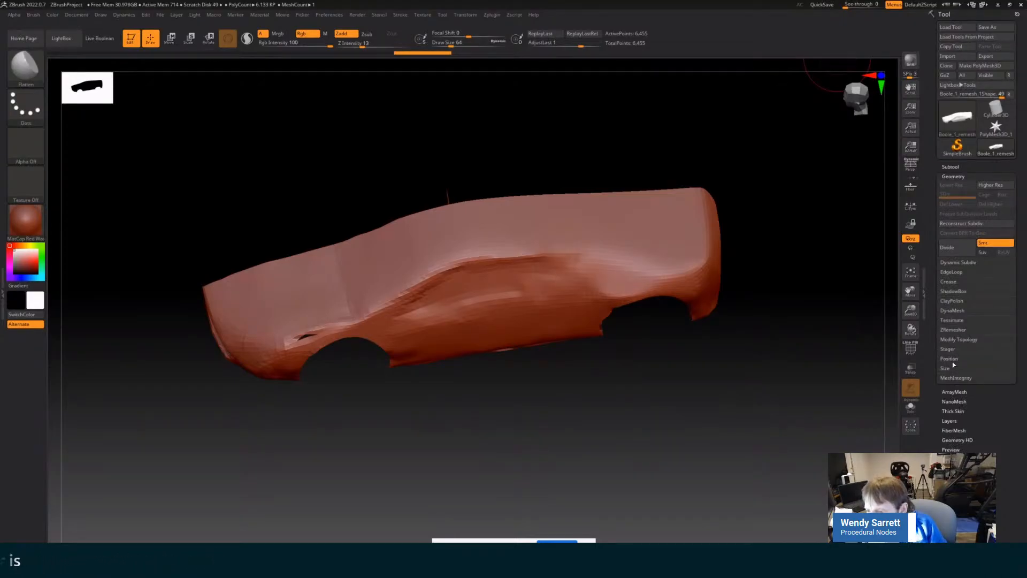
{"action": "left_click", "coordinate": [952, 330]}
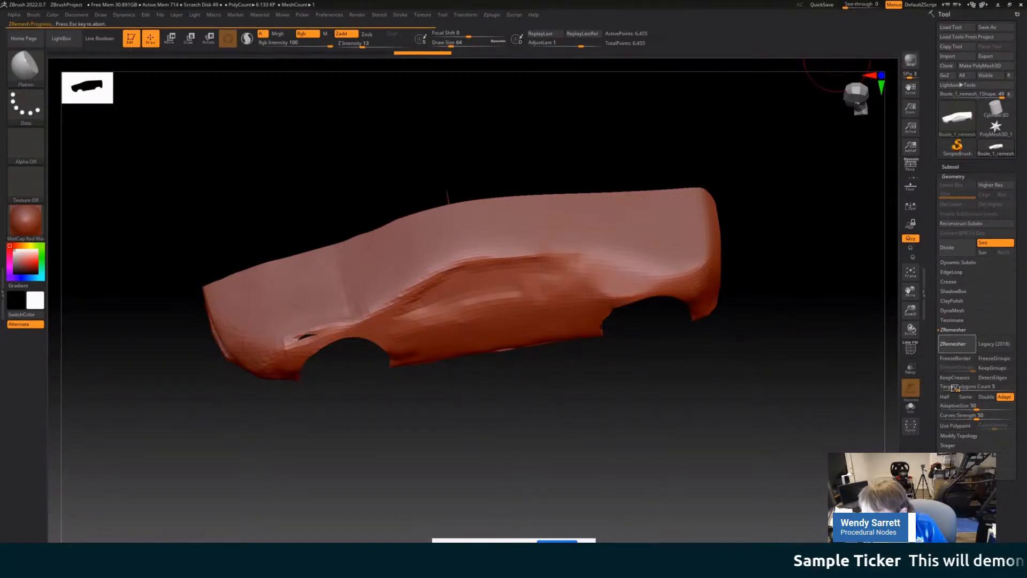
{"action": "mouse_move", "coordinate": [955, 387]}
{"action": "left_mouse_down"}
{"action": "mouse_move", "coordinate": [986, 397]}
{"action": "mouse_move", "coordinate": [950, 395]}
{"action": "left_mouse_up"}
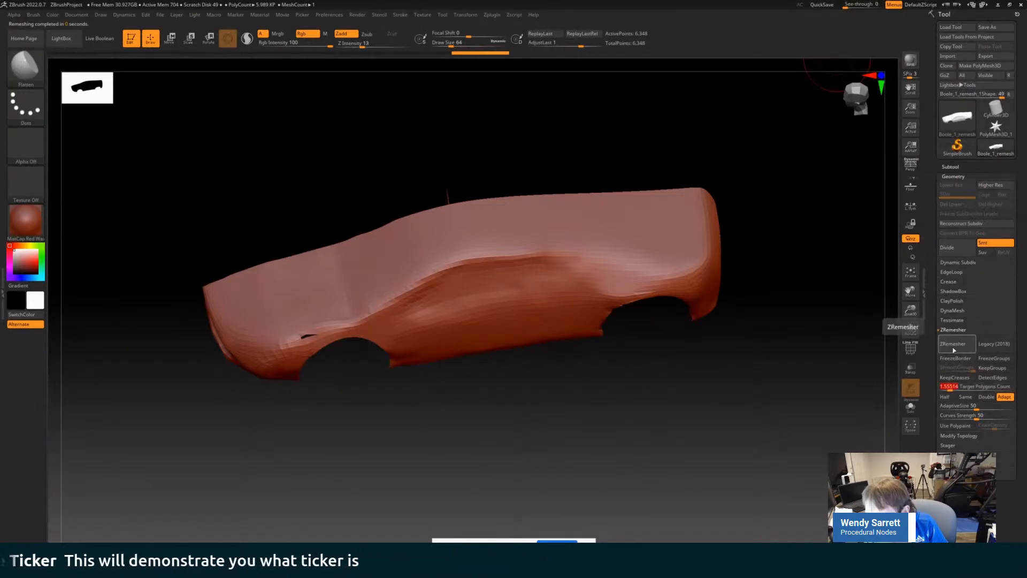
{"action": "left_click", "coordinate": [953, 345]}
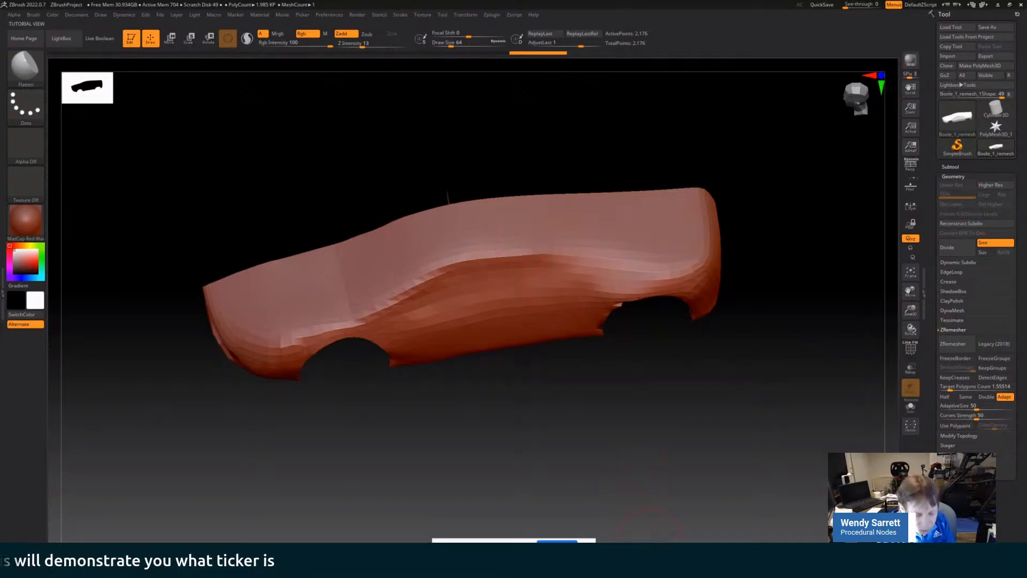
{"action": "key", "text": "ctrl+z"}
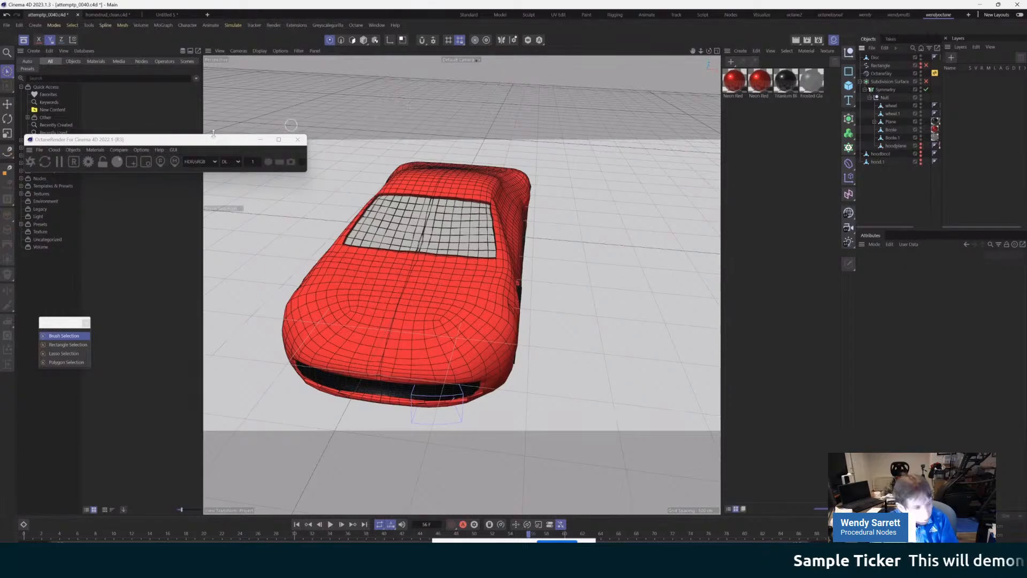
- Return to Cinema 4D, enable the Subdivision Surface on the car and view the car from the side
{"action": "left_click", "coordinate": [925, 82]}
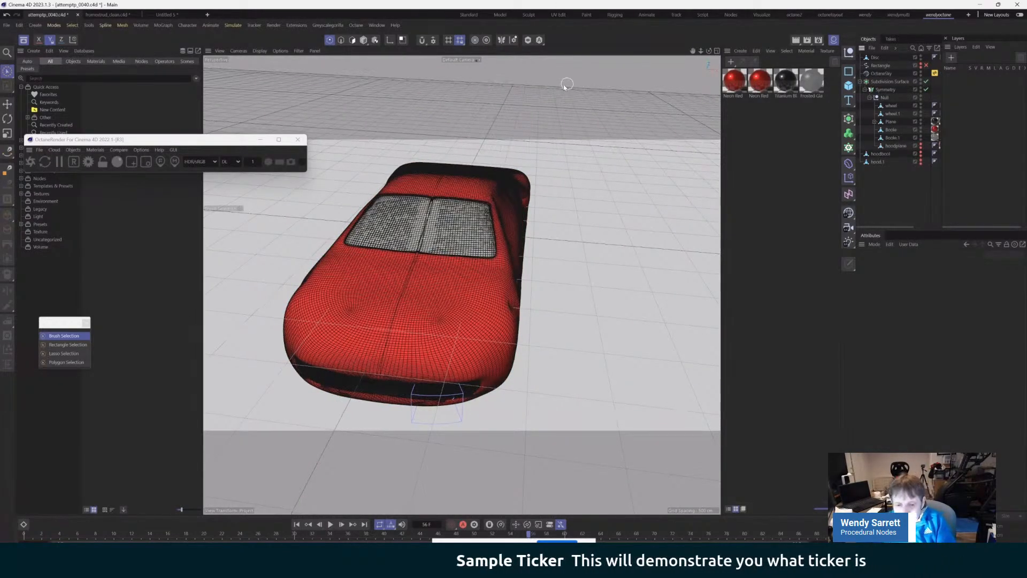
{"action": "left_click_drag", "start_coordinate": [562, 85], "coordinate": [583, 115], "text": "alt"}
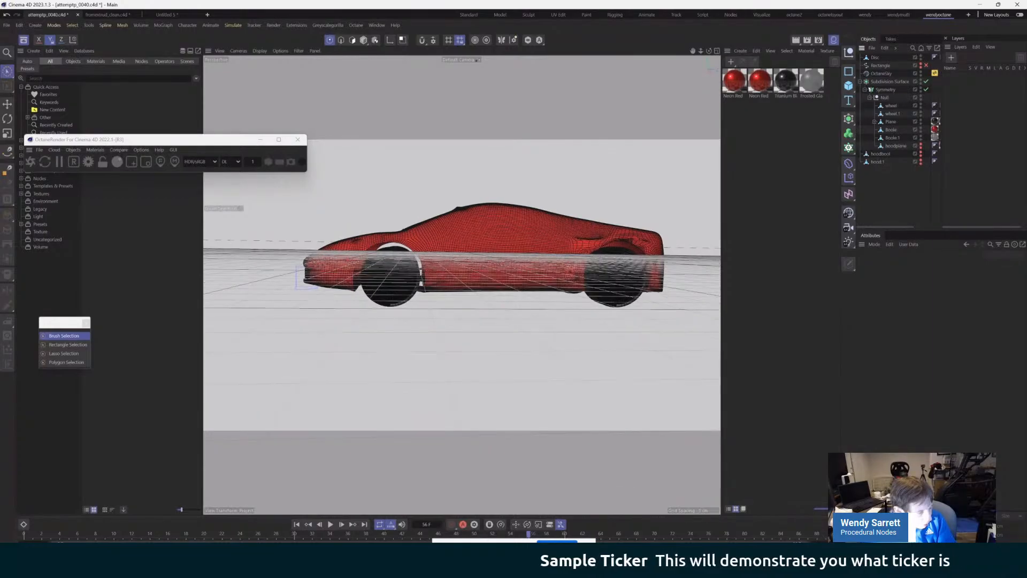
{"action": "middle_click_drag", "start_coordinate": [462, 285], "coordinate": [462, 287], "text": "alt"}
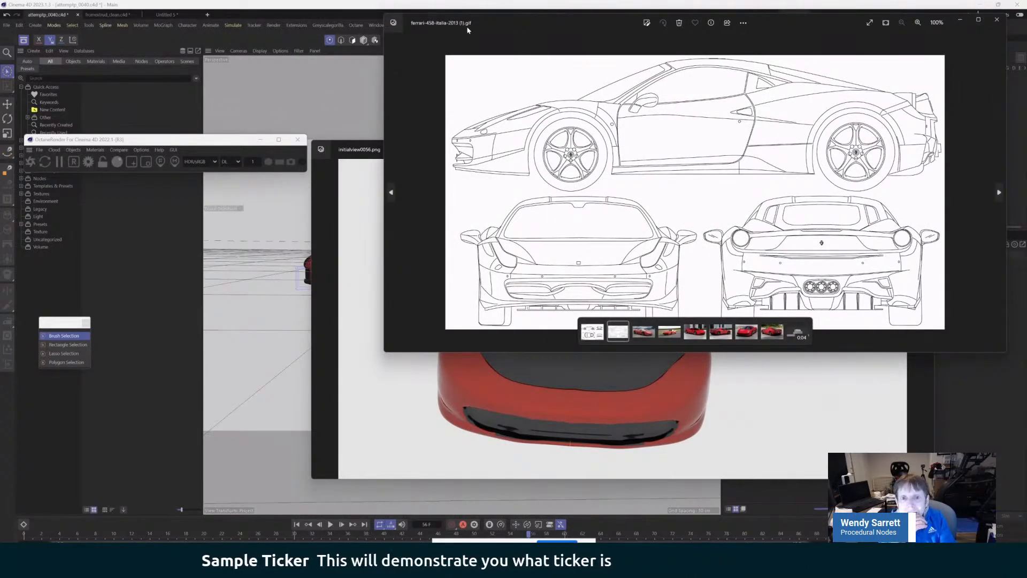
- Compare the Ferrari 458 blueprint and rear three-quarter photo with the car's side view in the Octane Live Viewer
{"action": "left_click_drag", "start_coordinate": [497, 15], "coordinate": [371, 178]}
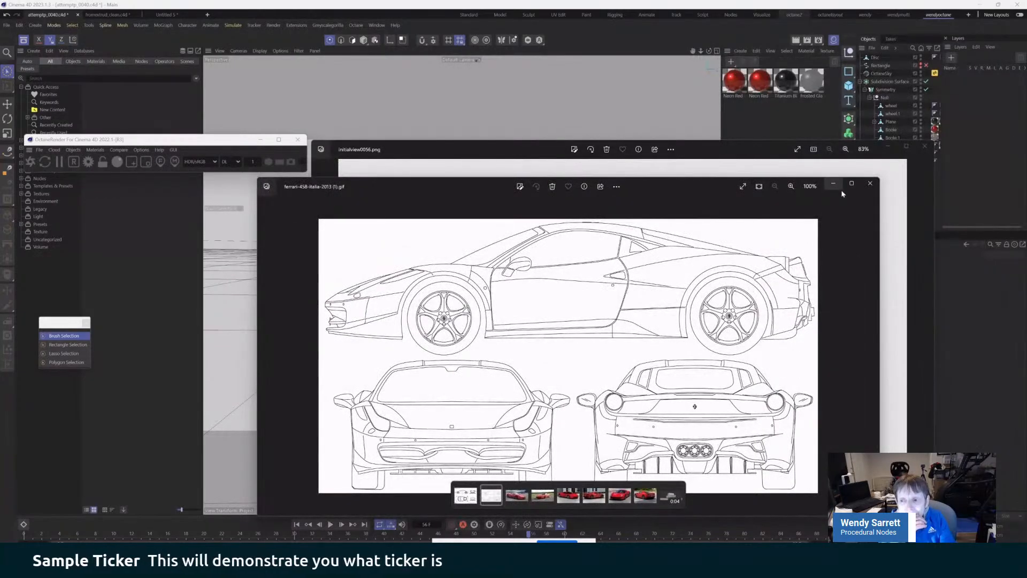
{"action": "left_click", "coordinate": [872, 187]}
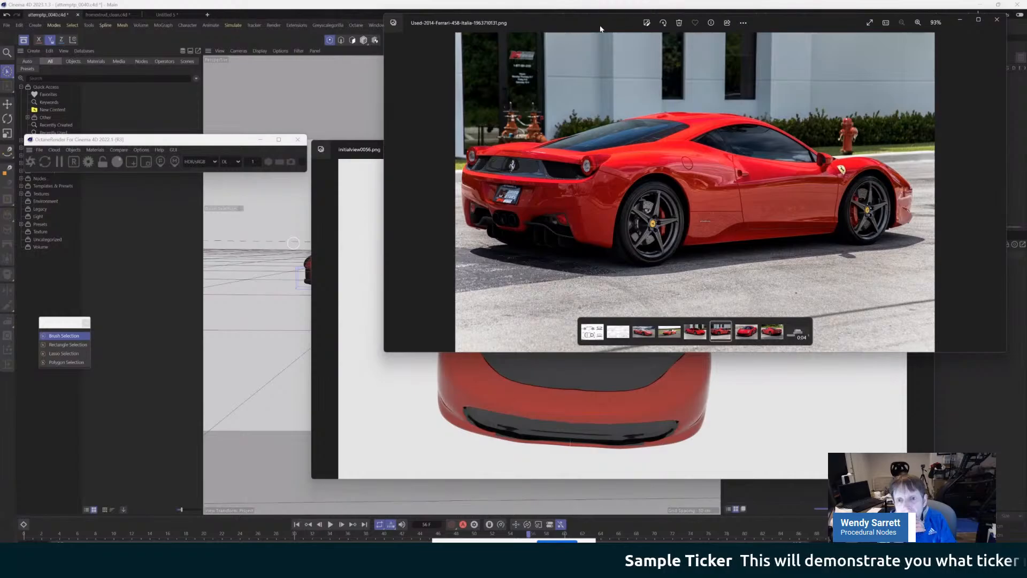
{"action": "left_click_drag", "start_coordinate": [600, 27], "coordinate": [465, 97]}
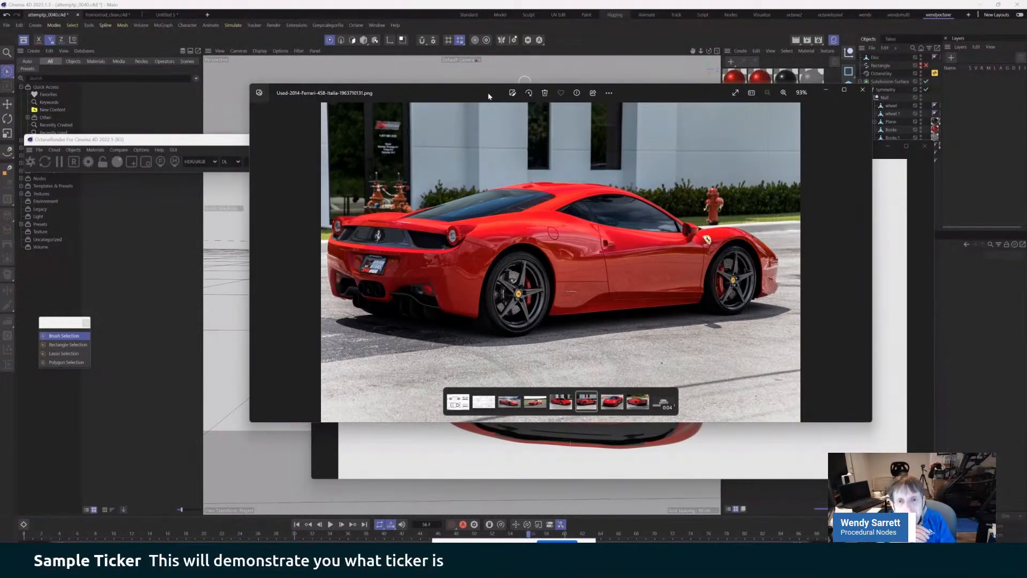
{"action": "left_click_drag", "start_coordinate": [488, 96], "coordinate": [600, 166]}
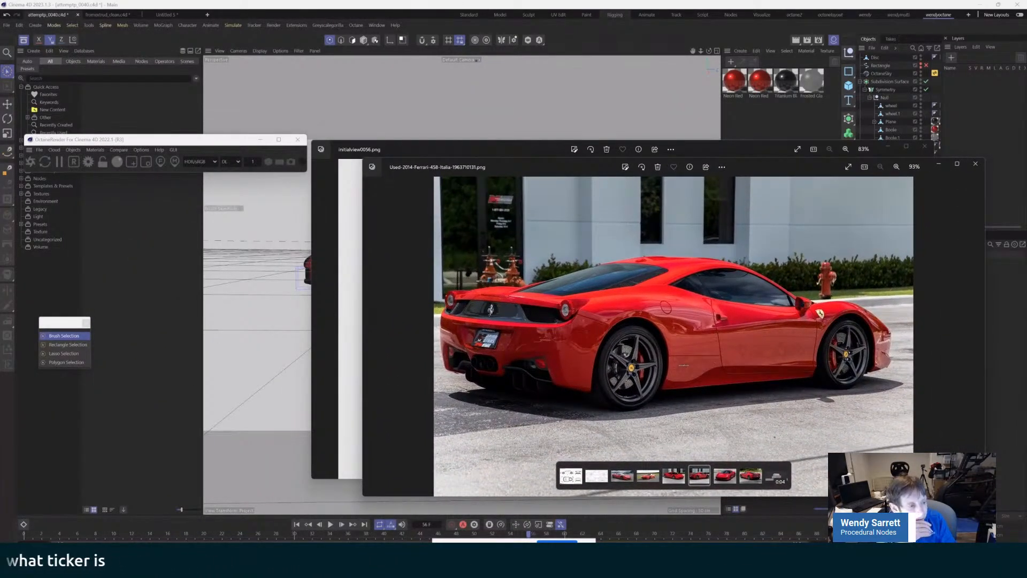
{"action": "left_click_drag", "start_coordinate": [0, 128], "coordinate": [615, 114]}
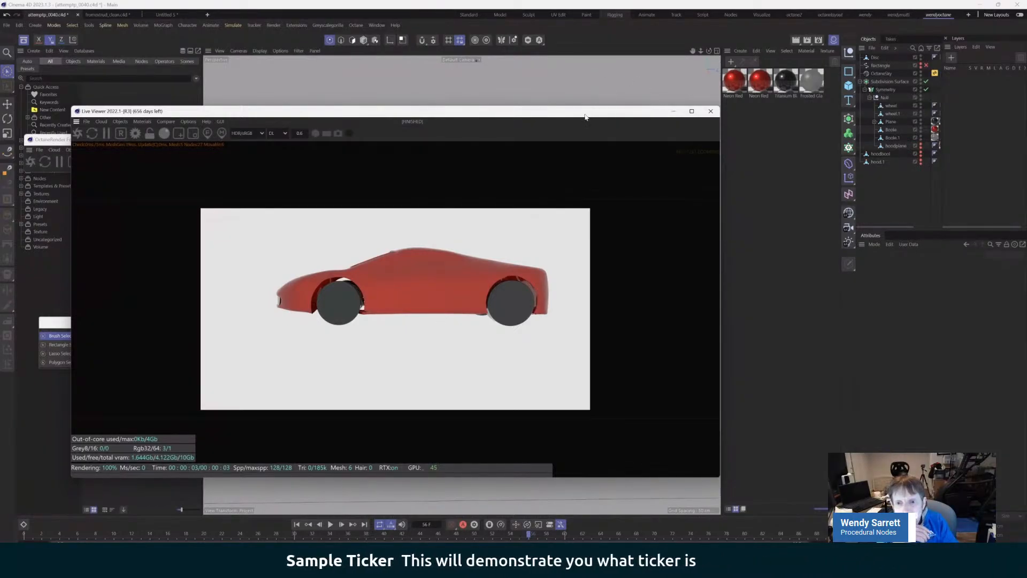
{"action": "left_click_drag", "start_coordinate": [585, 113], "coordinate": [0, 155]}
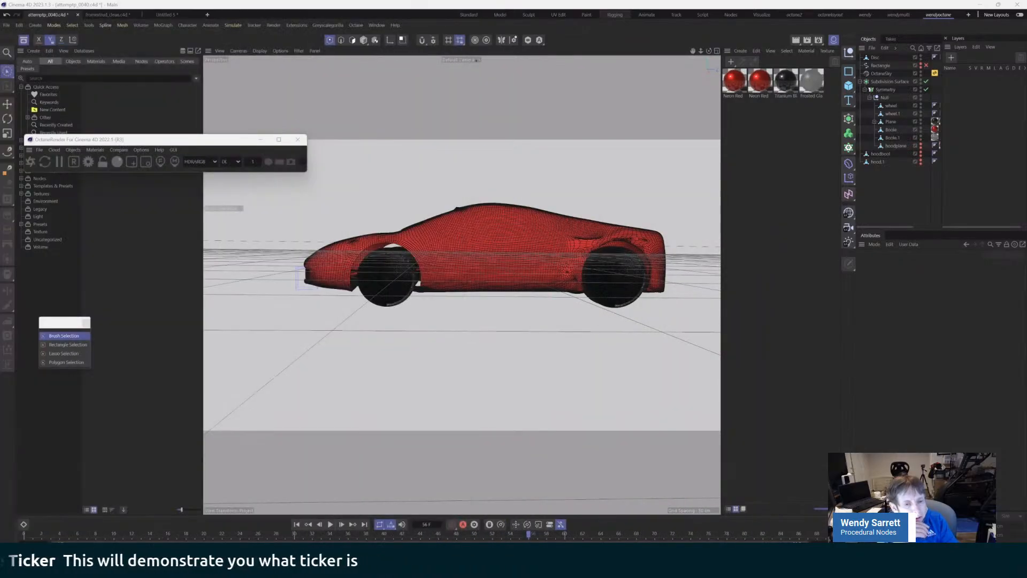
- Examine the windshield and hood mesh up close with the Subdivision Surface switched off and on
{"action": "left_click_drag", "start_coordinate": [381, 290], "coordinate": [408, 292], "text": "alt"}
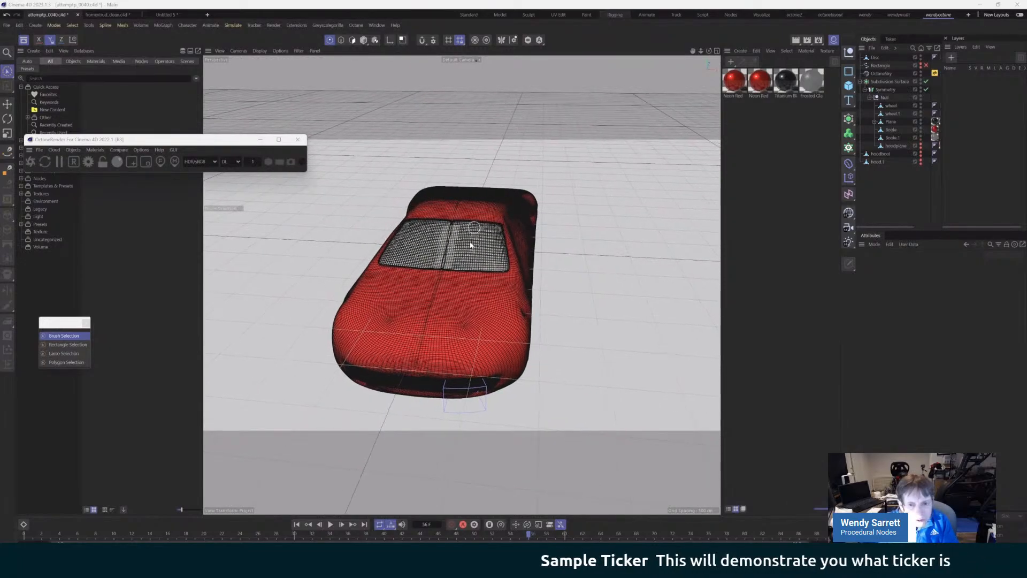
{"action": "scroll", "coordinate": [452, 230], "scroll_direction": "up", "scroll_amount": 8}
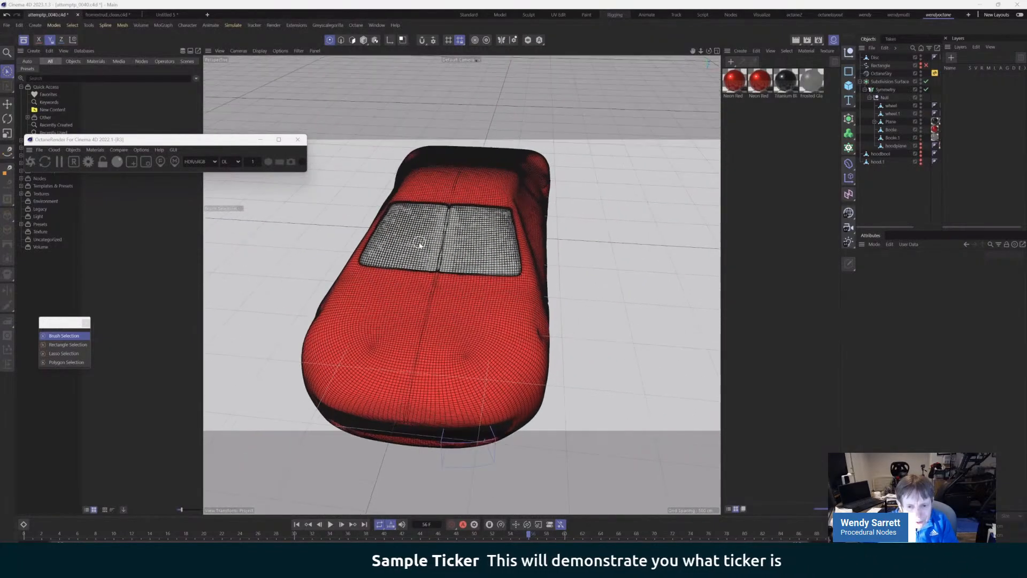
{"action": "scroll", "coordinate": [420, 245], "scroll_direction": "up", "scroll_amount": 6}
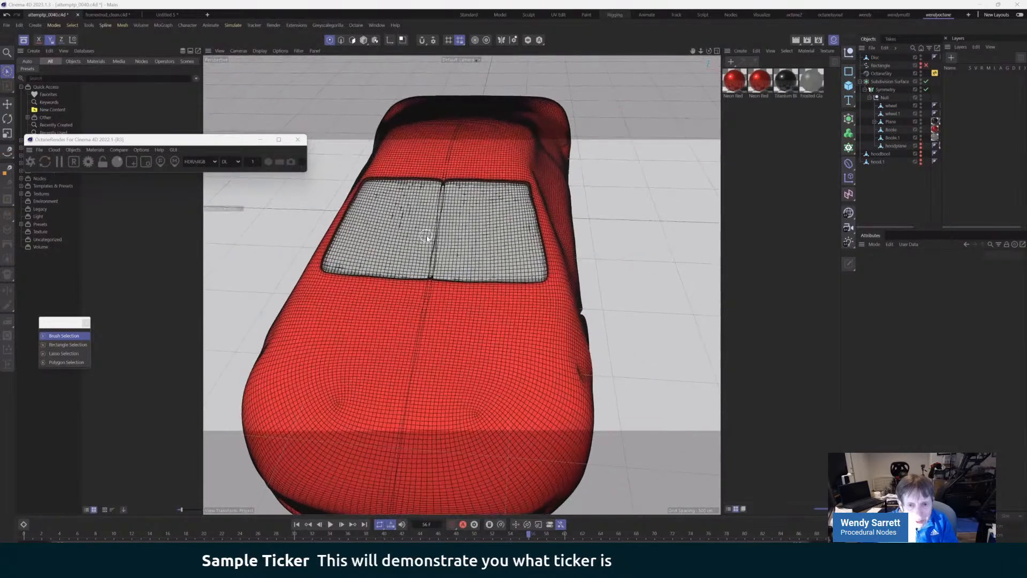
{"action": "scroll", "coordinate": [429, 240], "scroll_direction": "up", "scroll_amount": 6}
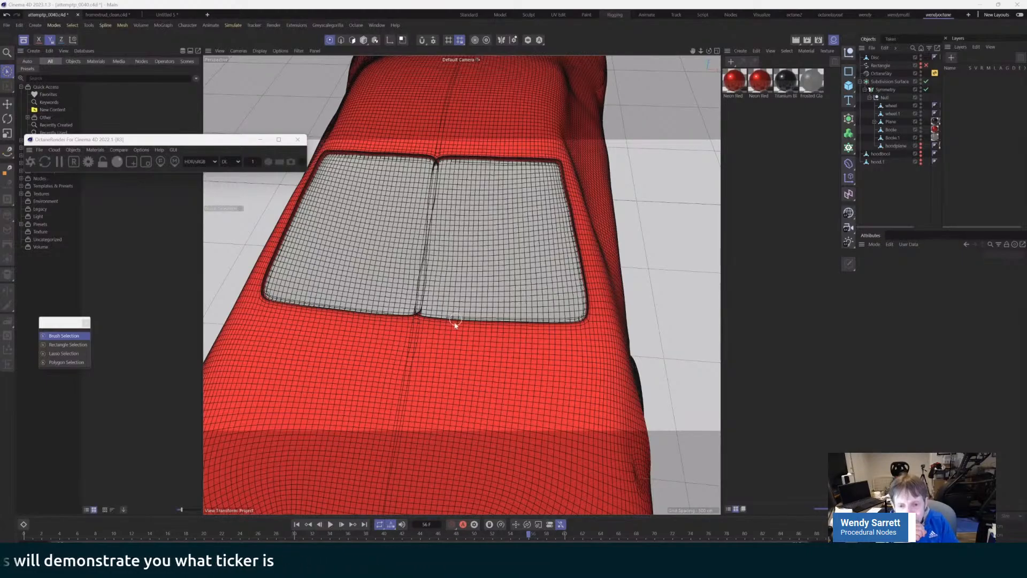
{"action": "left_click", "coordinate": [925, 82]}
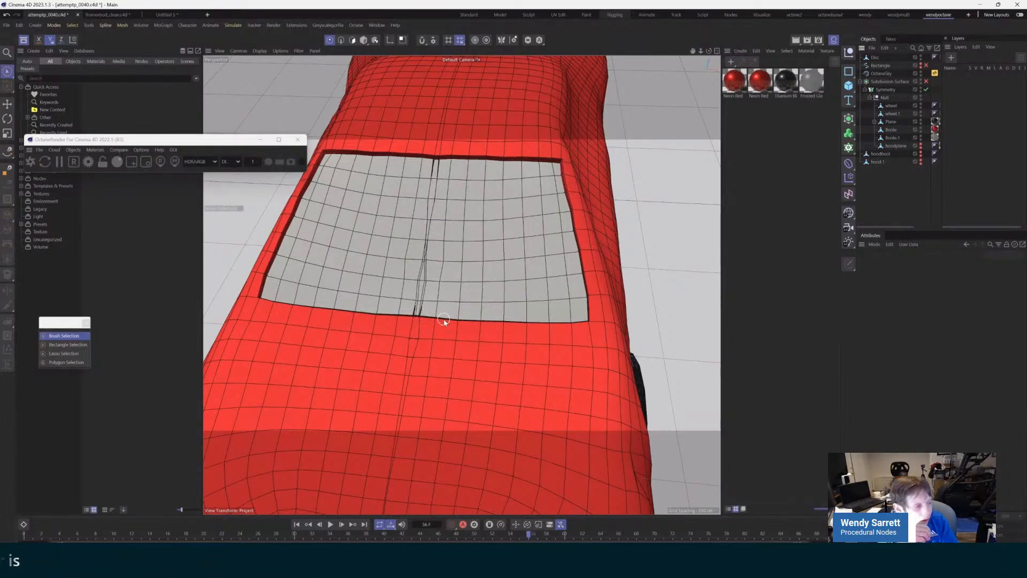
{"action": "left_click", "coordinate": [926, 82]}
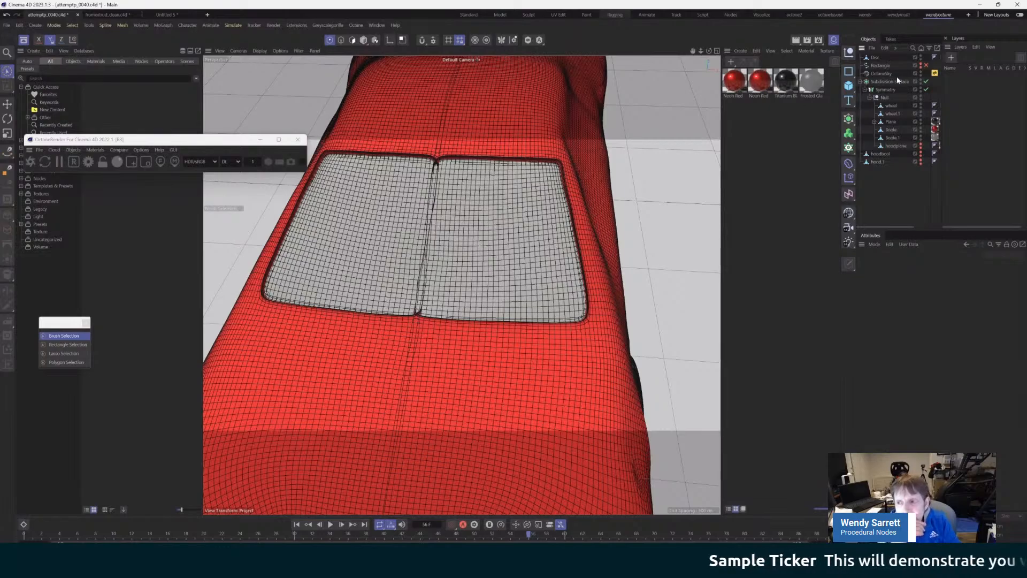
- Disable the Subdivision Surface and select the windshield glass object Boole.1
{"action": "left_click", "coordinate": [926, 82]}
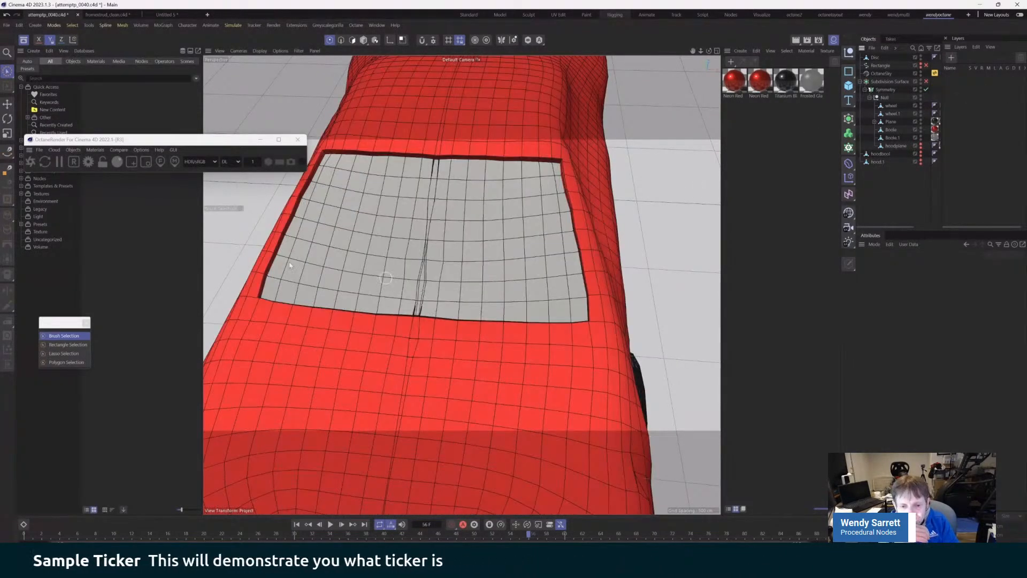
{"action": "left_click", "coordinate": [890, 122]}
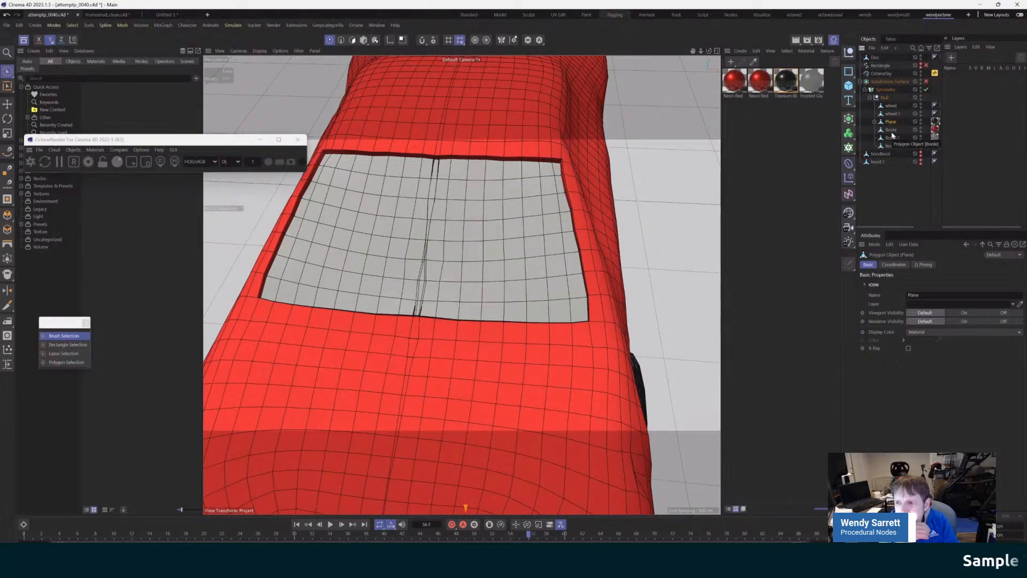
{"action": "left_click", "coordinate": [892, 139]}
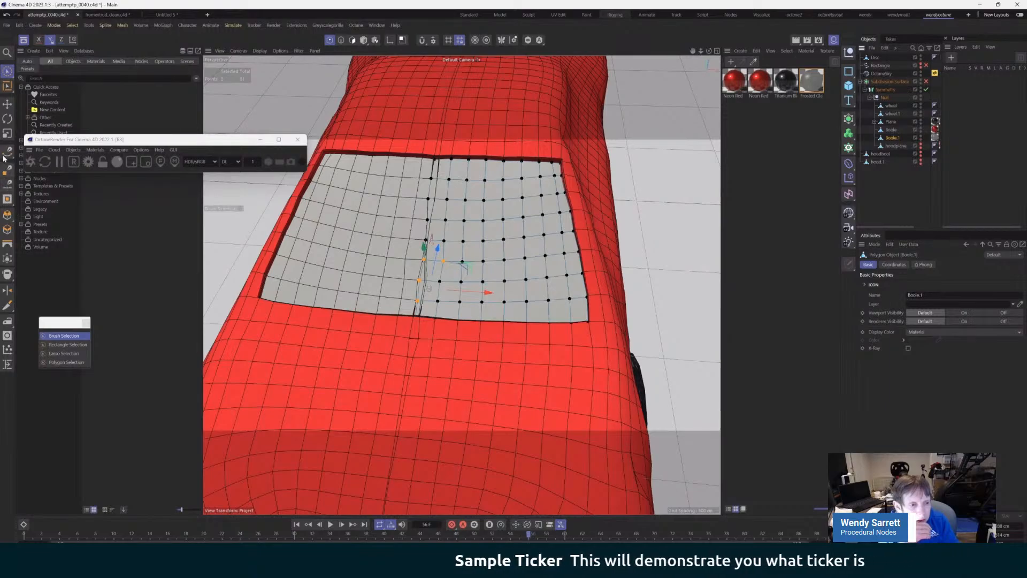
- Cut new edges into the windshield glass along its lower edge and centre line with the Line Cut tool
{"action": "left_click", "coordinate": [7, 307]}
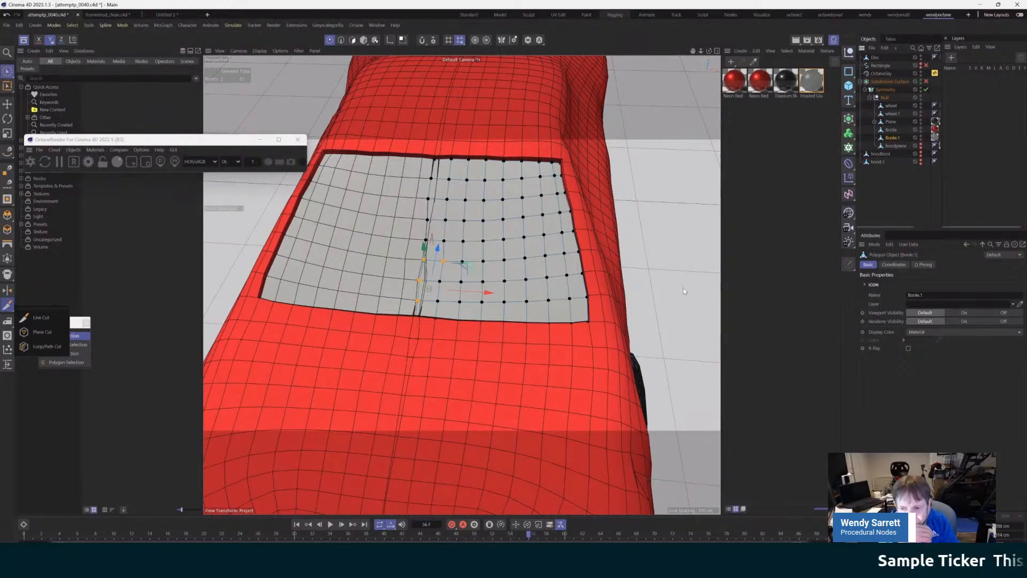
{"action": "scroll", "coordinate": [649, 271], "scroll_direction": "up", "scroll_amount": 3}
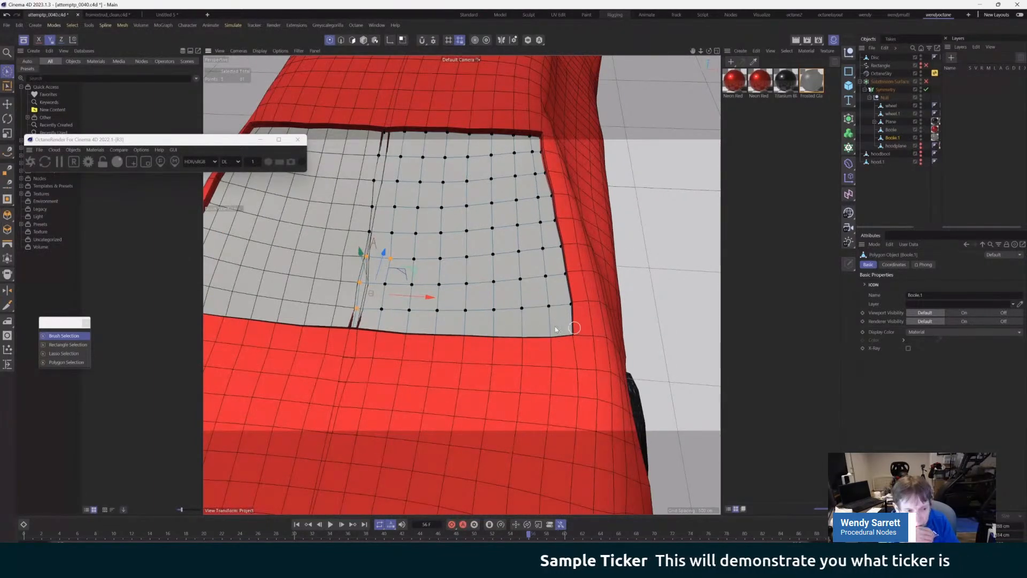
{"action": "key", "text": "k"}
{"action": "key", "text": "k"}
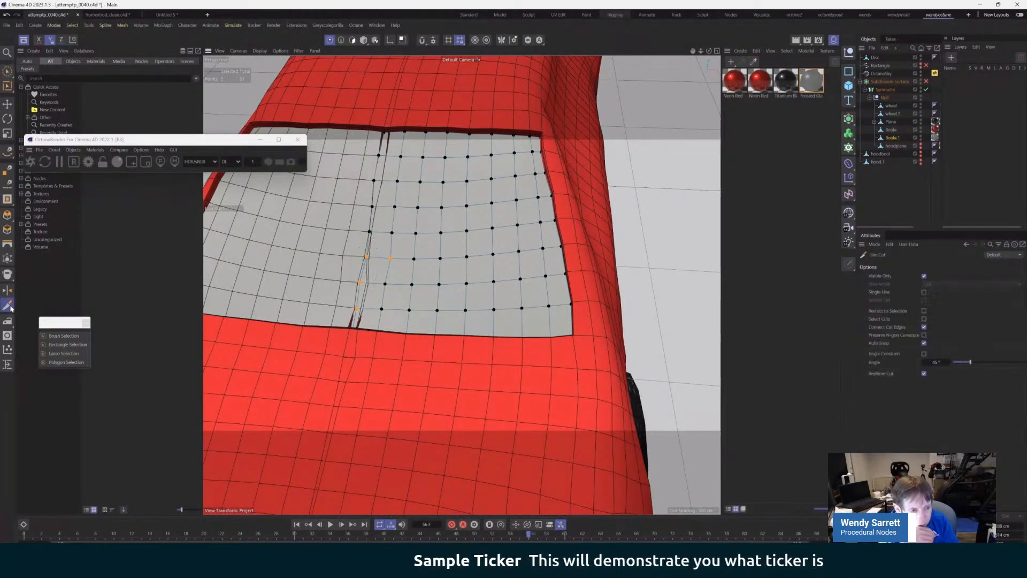
{"action": "left_click", "coordinate": [573, 332]}
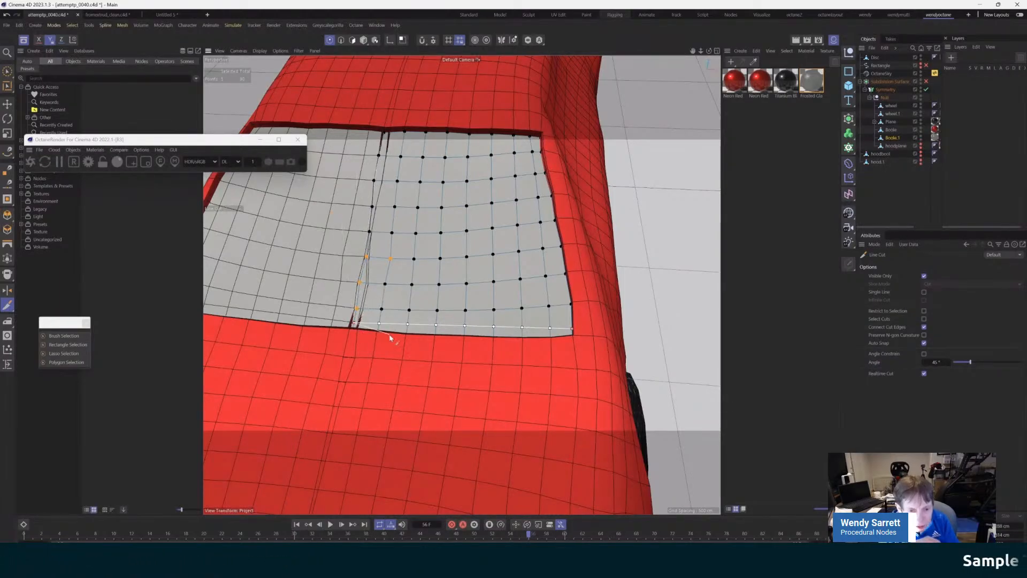
{"action": "left_click", "coordinate": [353, 321]}
{"action": "key", "text": "Escape"}
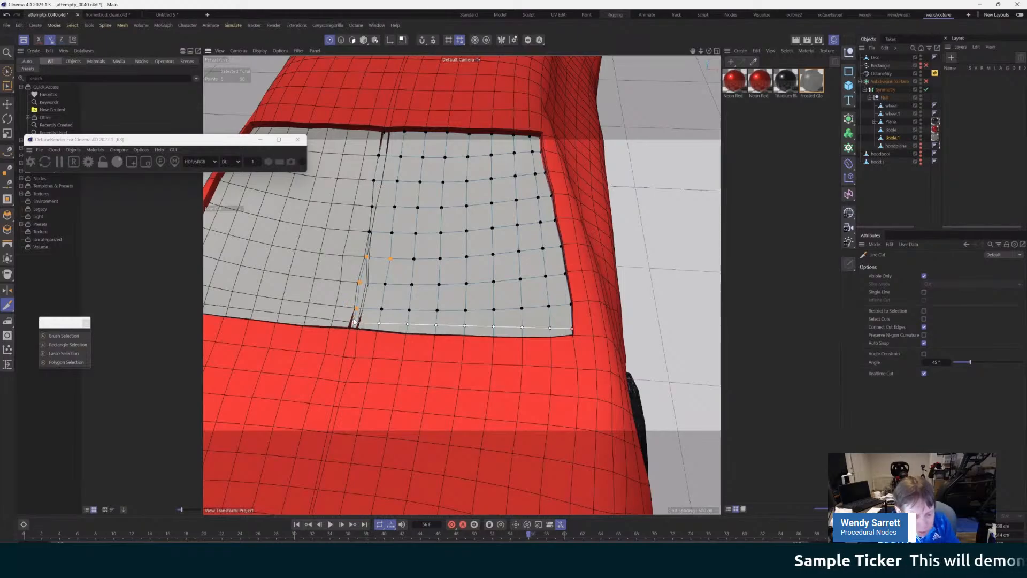
{"action": "left_click", "coordinate": [387, 133]}
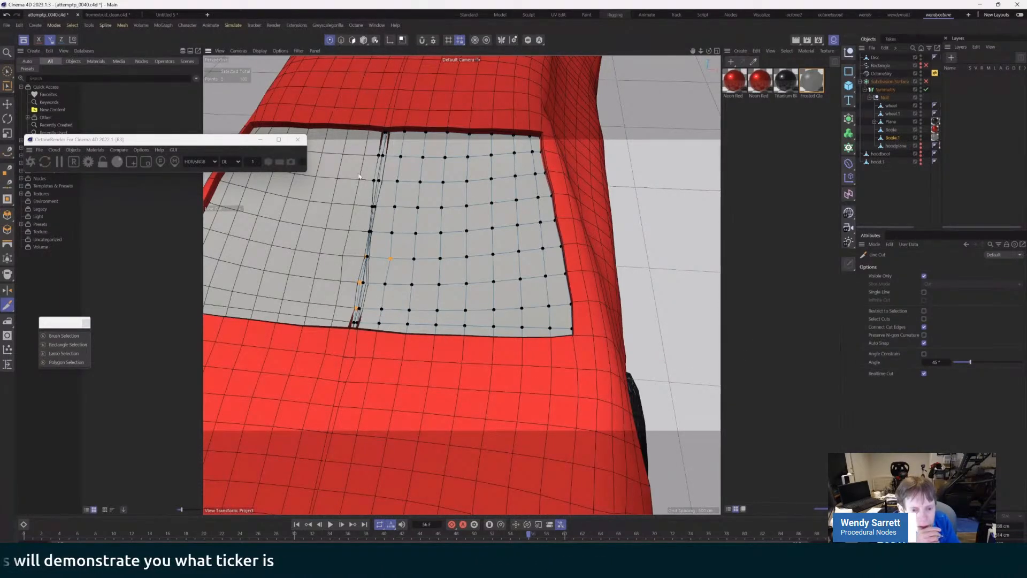
- Adjust the windshield glass points at the lower end of the centre seam using the Brush Selection tool
{"action": "left_click", "coordinate": [7, 73]}
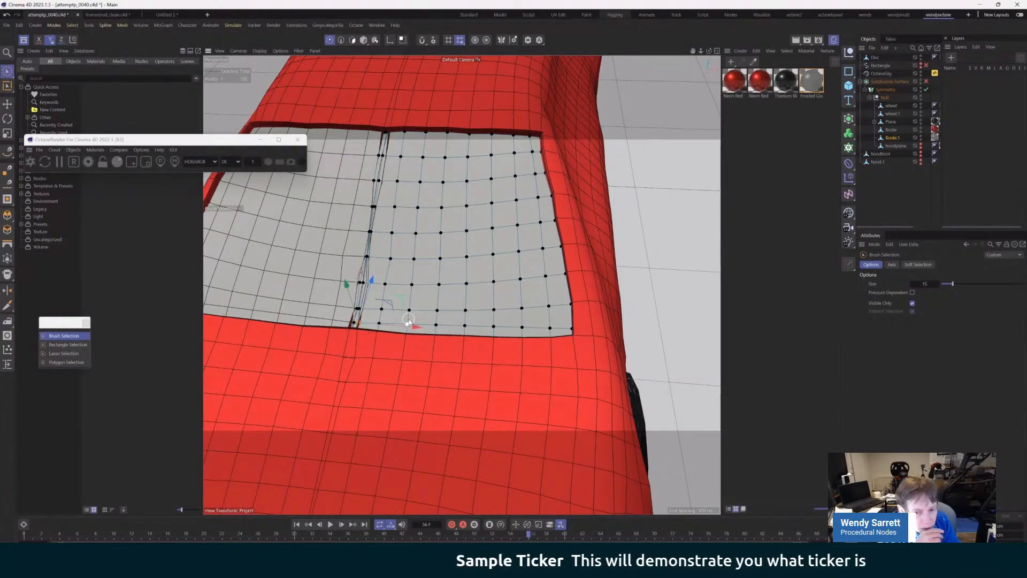
{"action": "mouse_move", "coordinate": [414, 327]}
{"action": "left_mouse_down"}
{"action": "mouse_move", "coordinate": [424, 327]}
{"action": "mouse_move", "coordinate": [408, 330]}
{"action": "mouse_move", "coordinate": [418, 337]}
{"action": "left_mouse_up"}
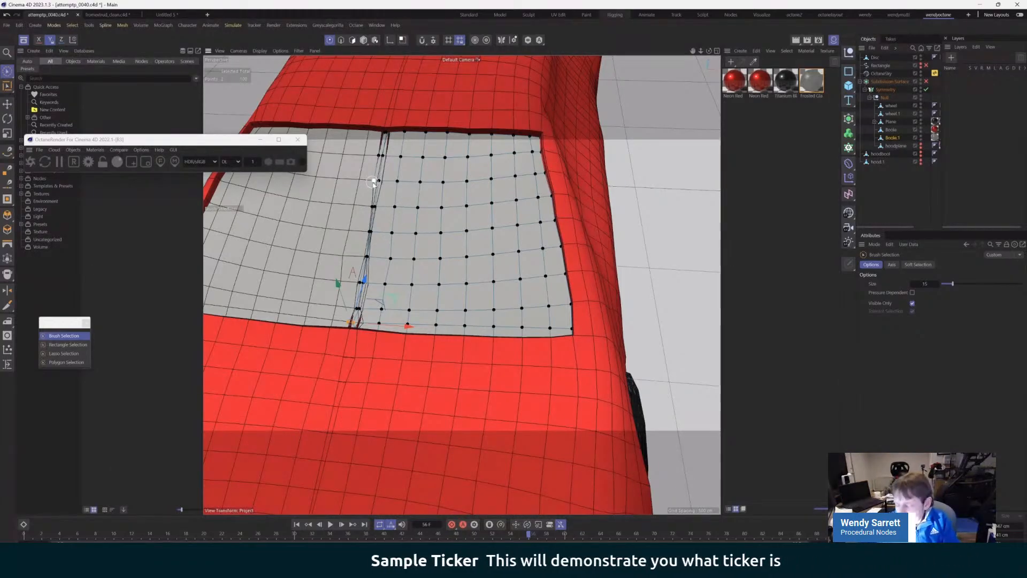
{"action": "middle_click_drag", "start_coordinate": [373, 183], "coordinate": [375, 216], "text": "alt"}
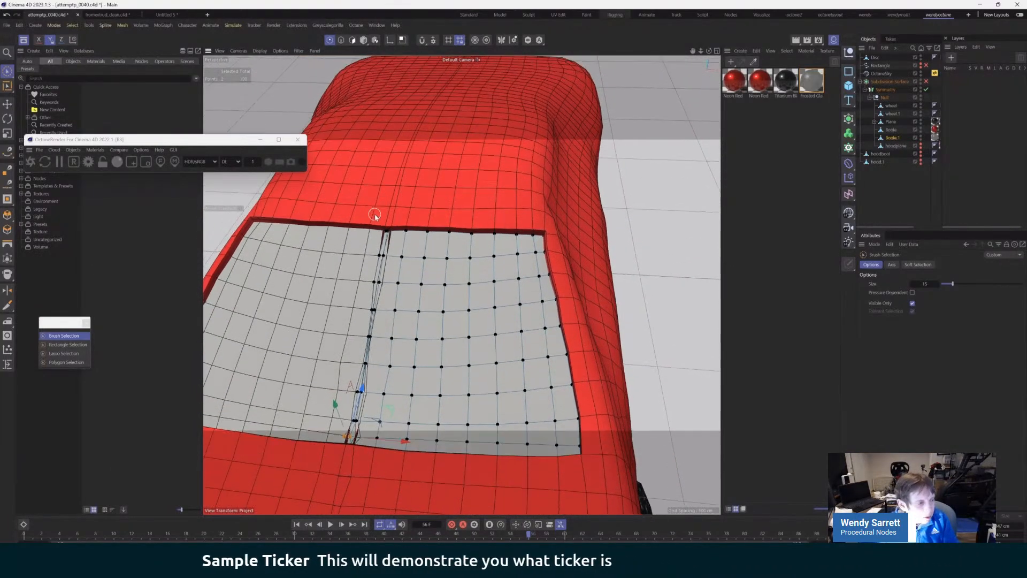
{"action": "left_click_drag", "start_coordinate": [375, 216], "coordinate": [367, 213], "text": "alt"}
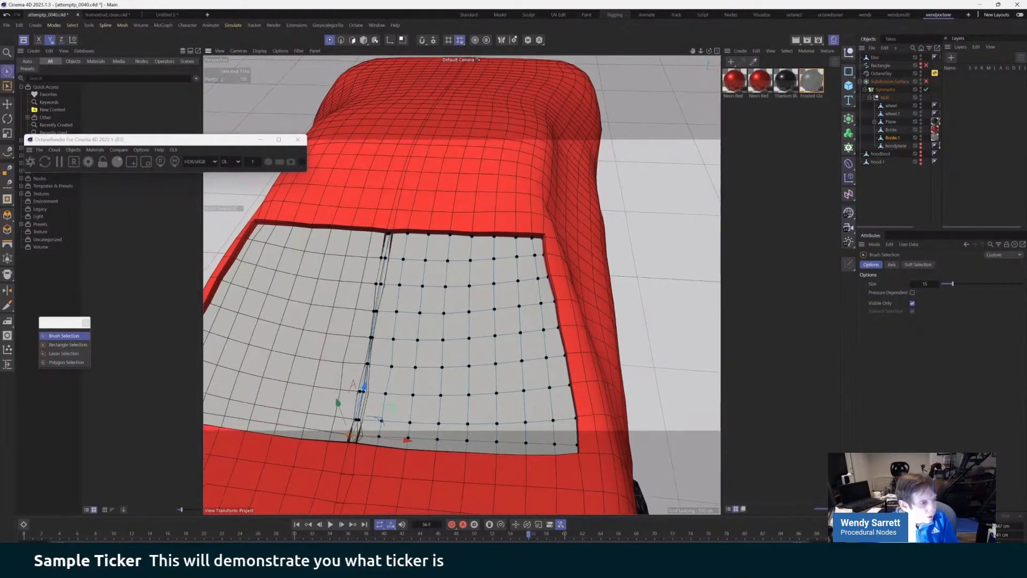
- Enable the Subdivision Surface and check the smoothed windshield glass in both the Octane Live Viewer and the viewport
{"action": "left_click_drag", "start_coordinate": [0, 179], "coordinate": [484, 177]}
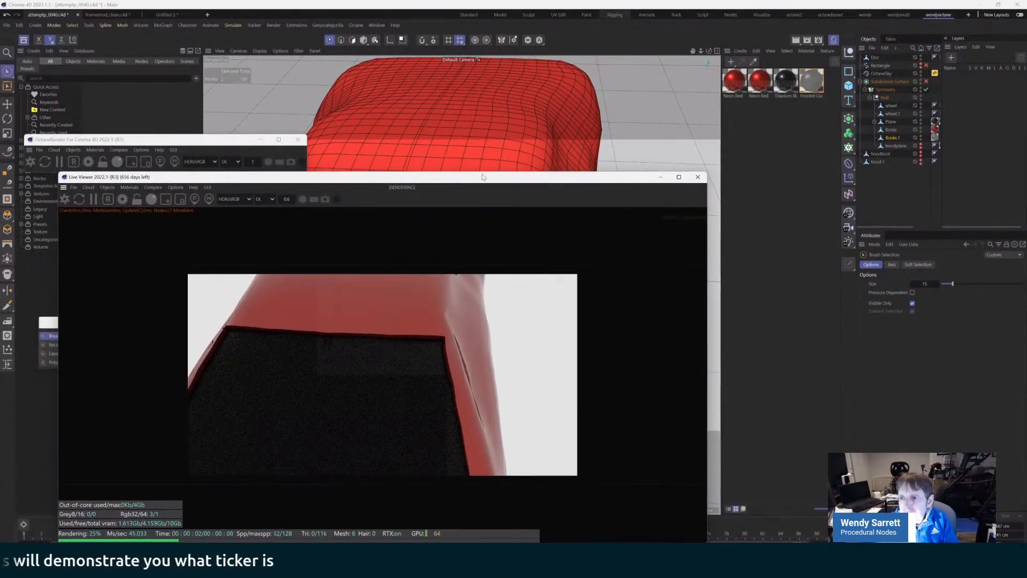
{"action": "left_click", "coordinate": [926, 81]}
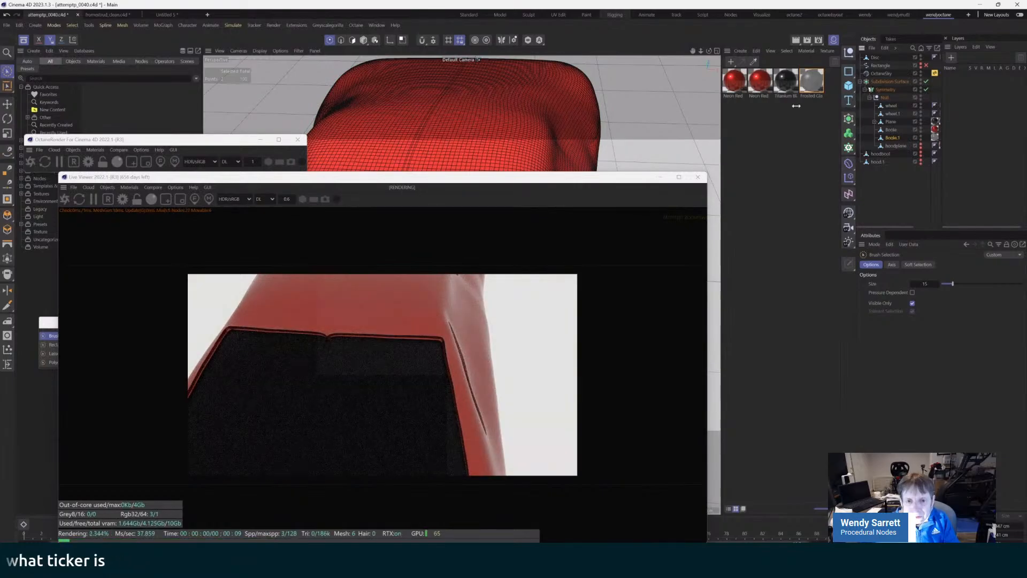
{"action": "left_click_drag", "start_coordinate": [408, 183], "coordinate": [18, 153]}
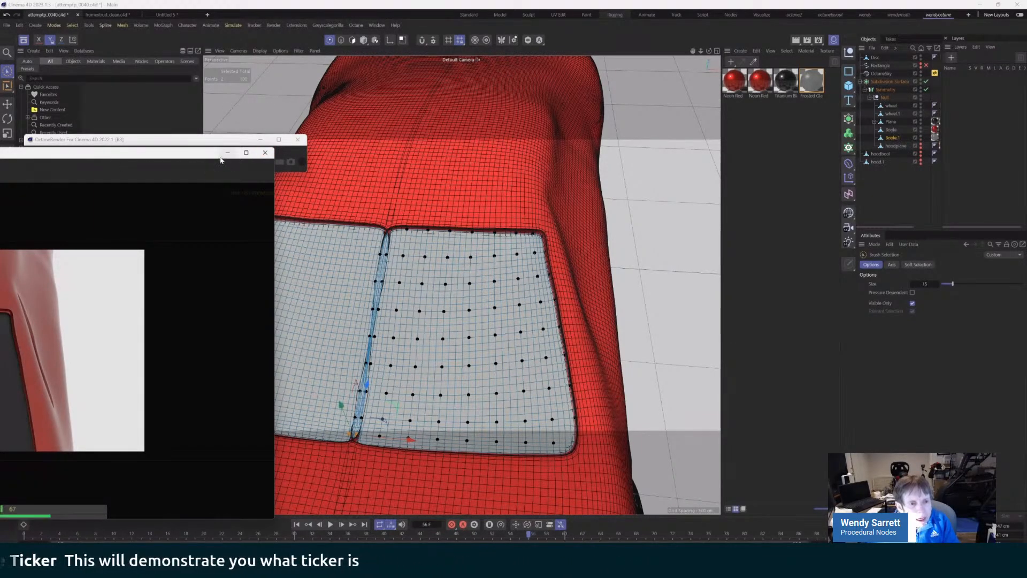
{"action": "left_click_drag", "start_coordinate": [183, 155], "coordinate": [648, 112]}
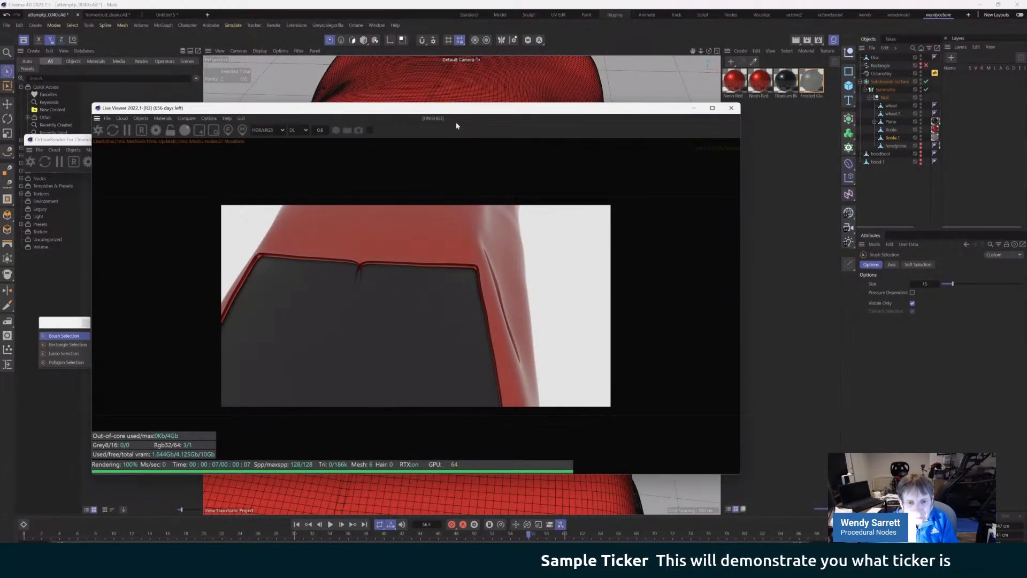
- Frame the hood and front of the car in the render and make the Live Viewer window taller
{"action": "scroll", "coordinate": [321, 86], "scroll_direction": "down", "scroll_amount": 5}
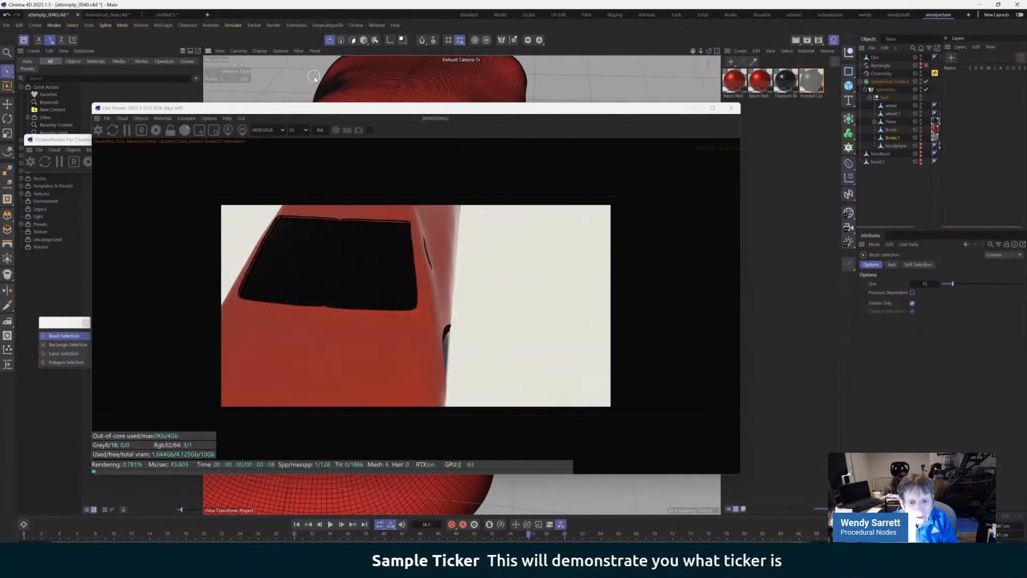
{"action": "scroll", "coordinate": [313, 78], "scroll_direction": "down", "scroll_amount": 4}
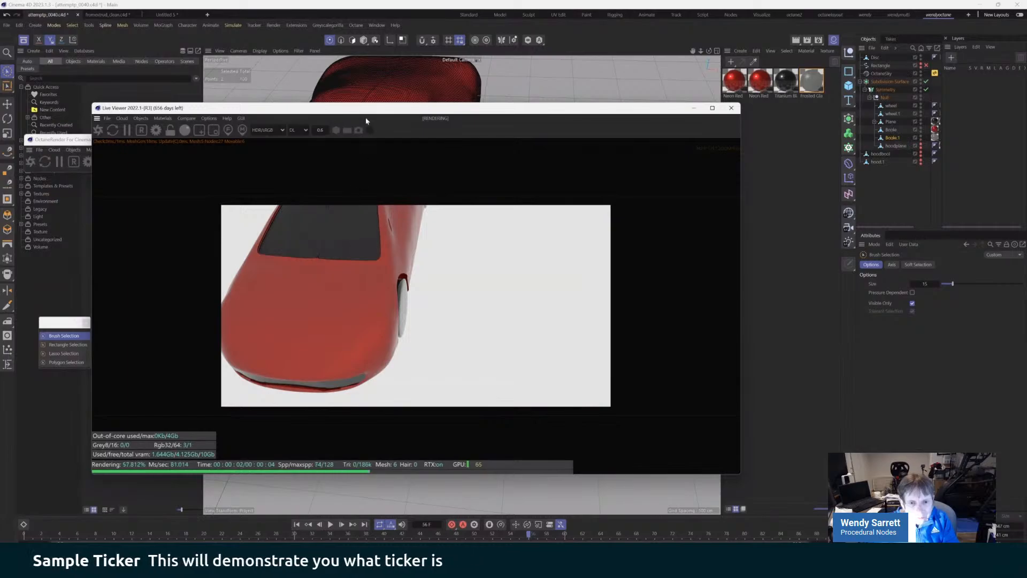
{"action": "left_click_drag", "start_coordinate": [367, 109], "coordinate": [303, 47]}
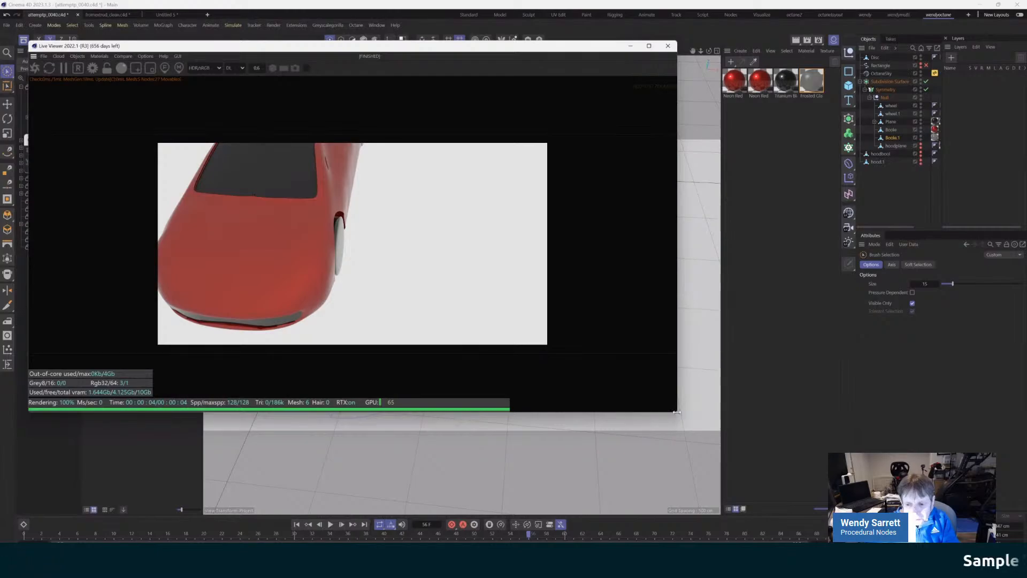
{"action": "left_click_drag", "start_coordinate": [669, 413], "coordinate": [669, 505]}
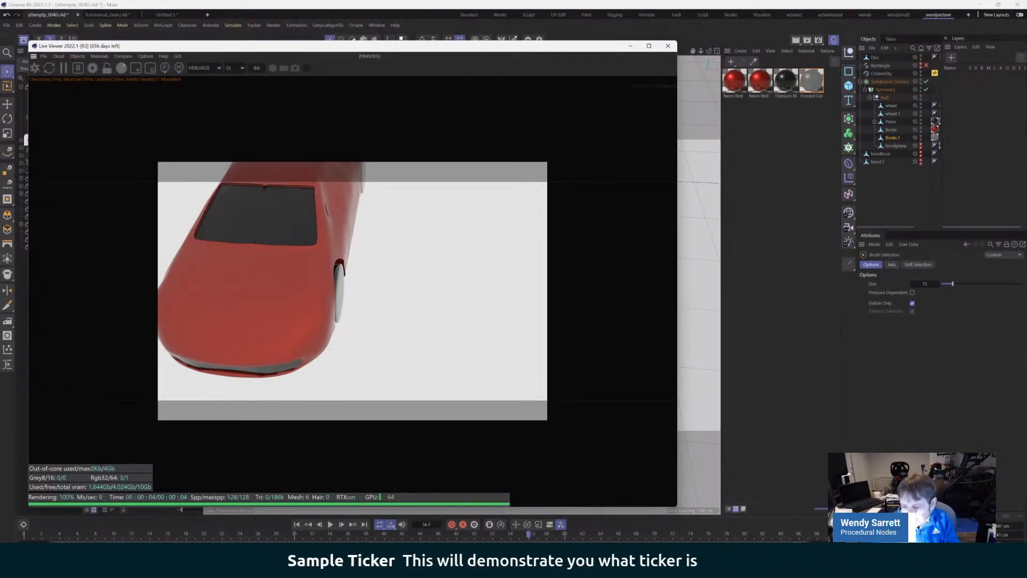
- Compare the current render with the saved image initialview0056.png and view the car from a low front angle
{"action": "left_click", "coordinate": [766, 568]}
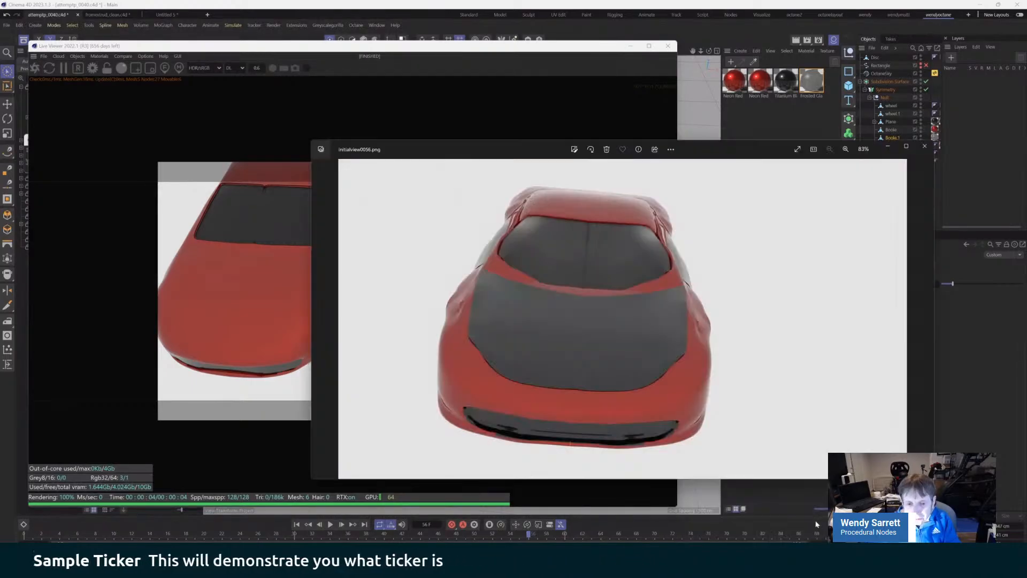
{"action": "left_click", "coordinate": [799, 527]}
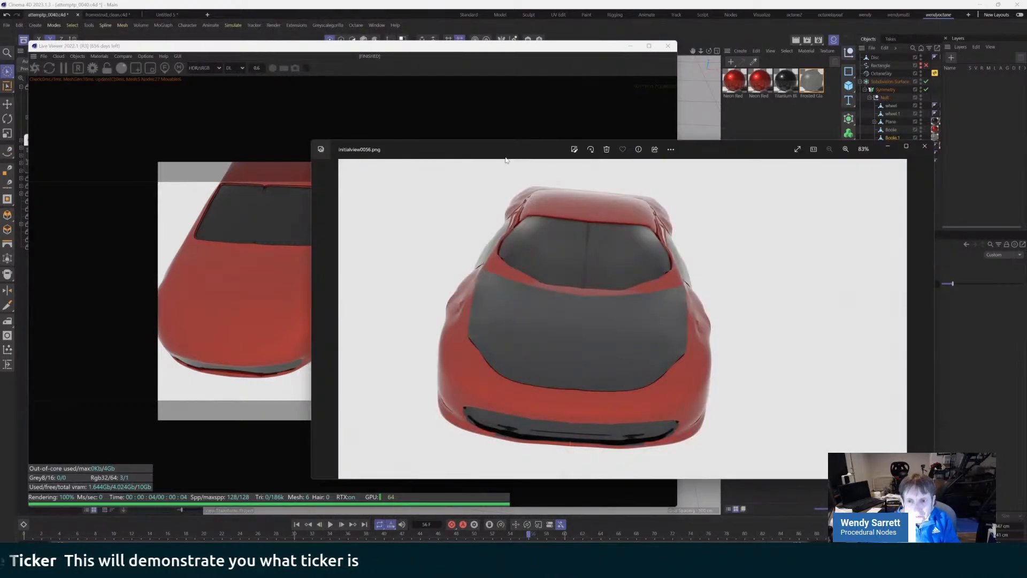
{"action": "left_click_drag", "start_coordinate": [508, 159], "coordinate": [578, 98]}
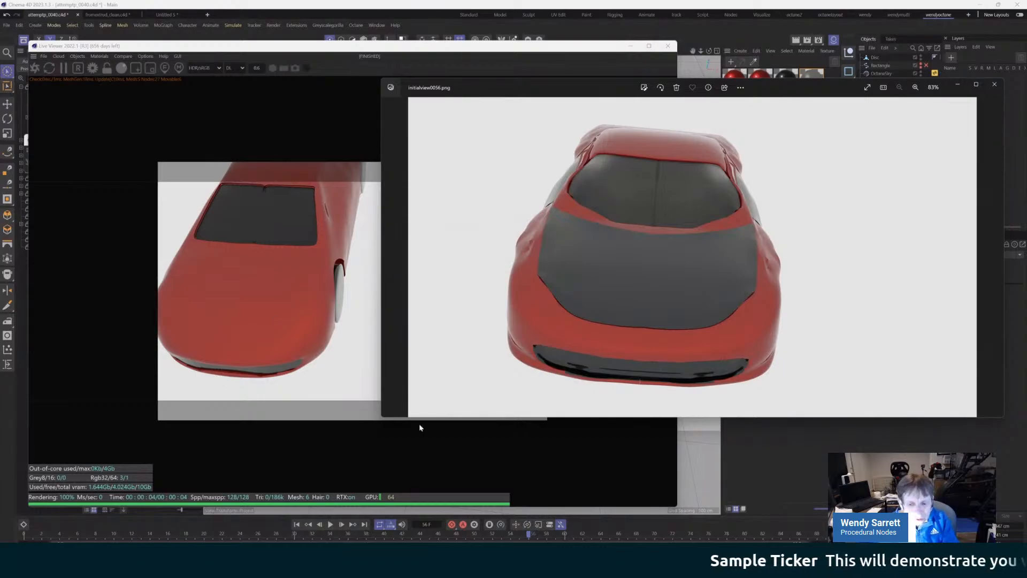
{"action": "left_click", "coordinate": [701, 460]}
{"action": "left_click_drag", "start_coordinate": [701, 453], "coordinate": [712, 416], "text": "alt"}
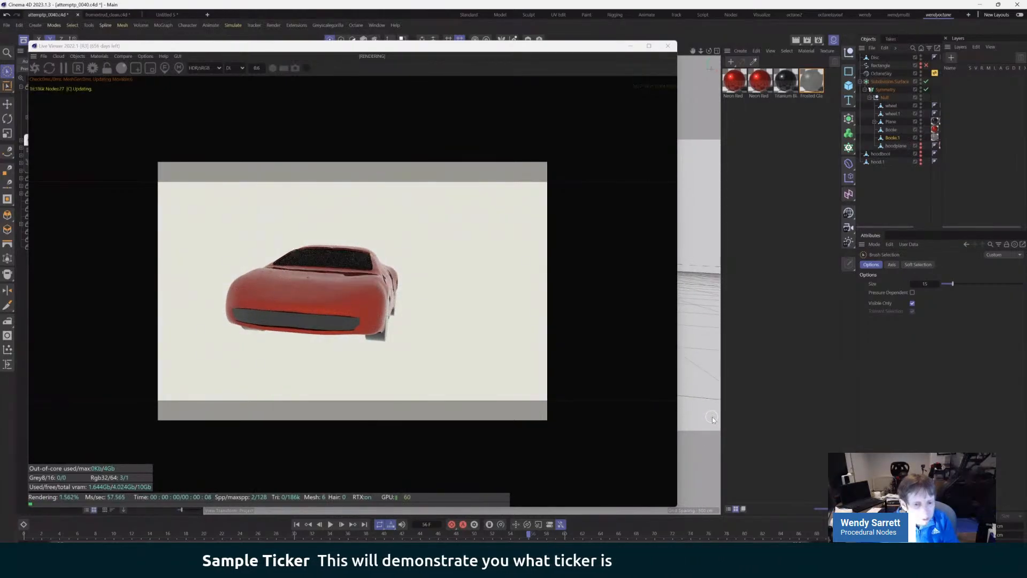